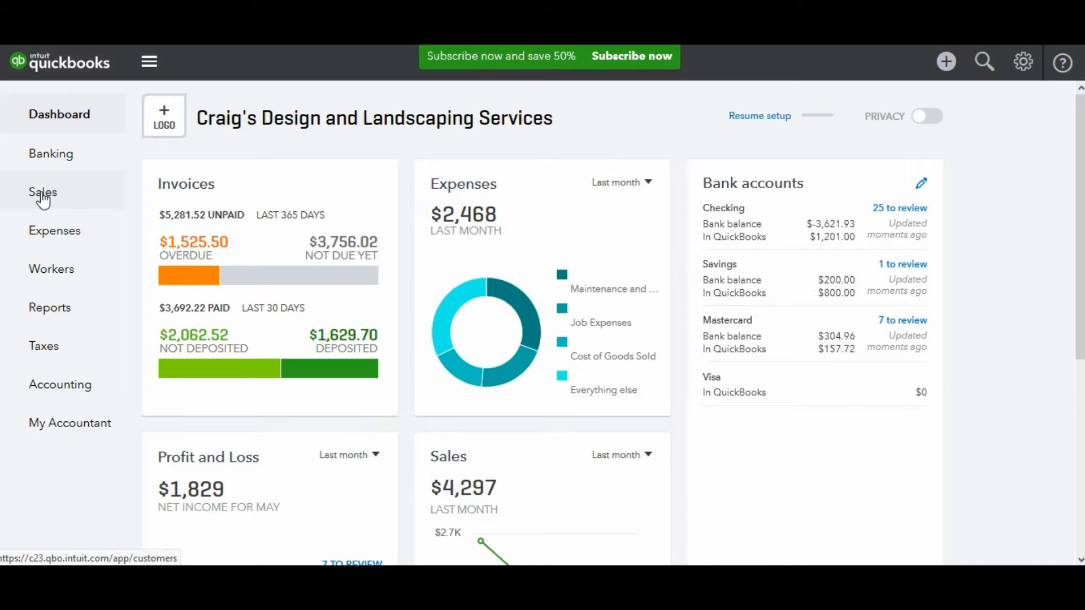
Go to the Sales Customers list and expand the New customer options.
click(42, 198)
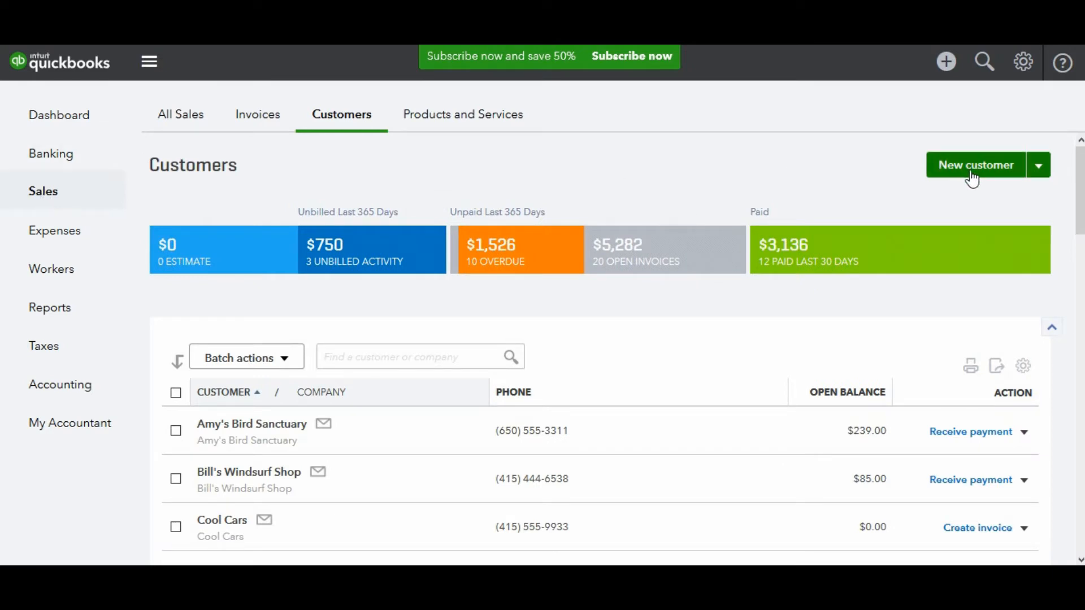
click(1039, 166)
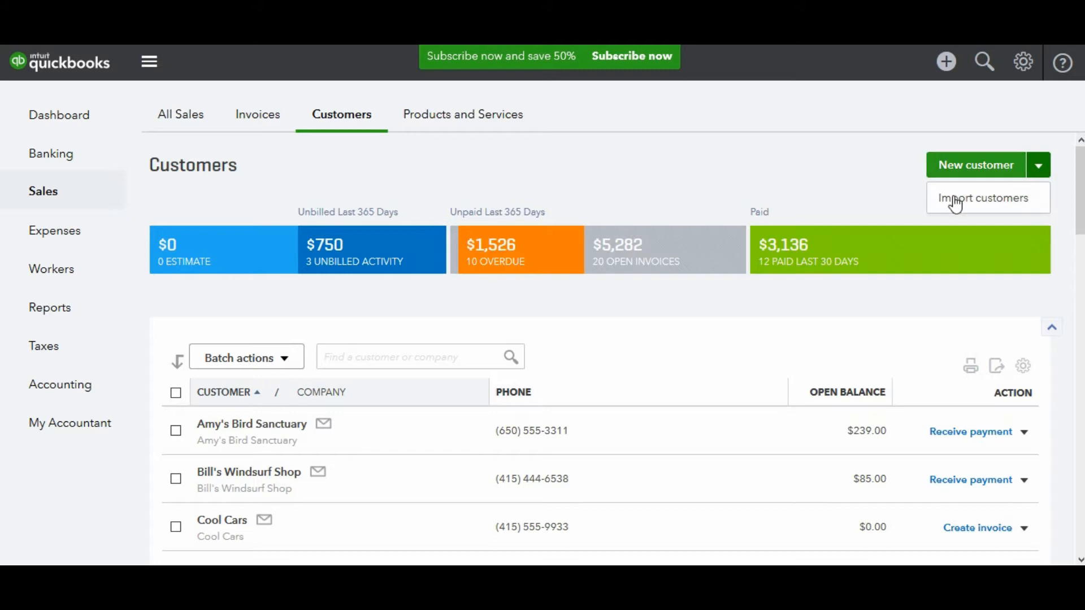
Start a new customer with the person's first and last name and company Smith and Sons.
click(952, 167)
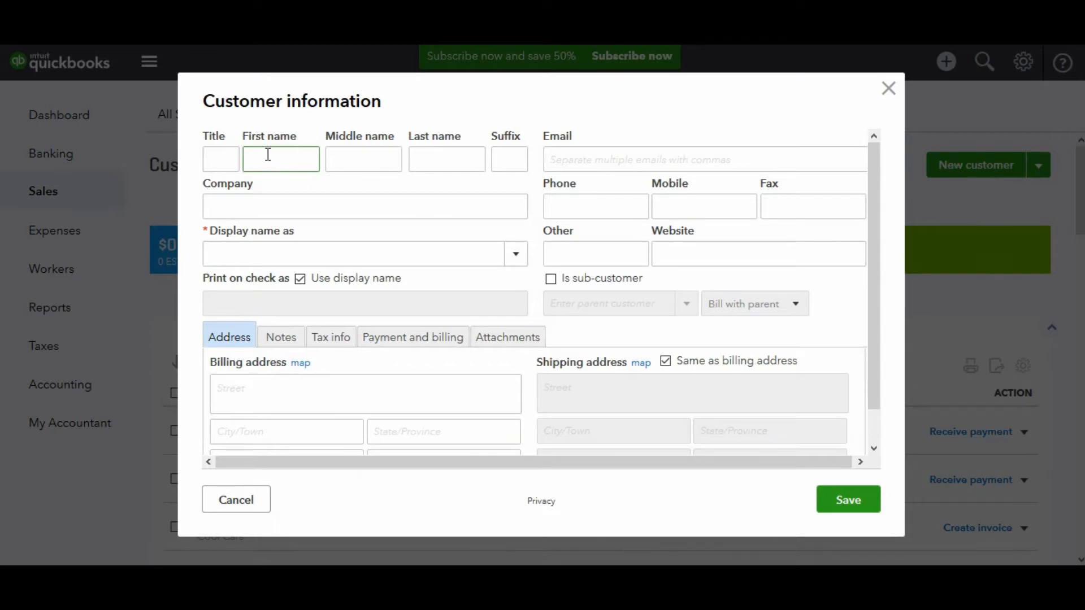
text(John)
key(Tab)
key(Tab)
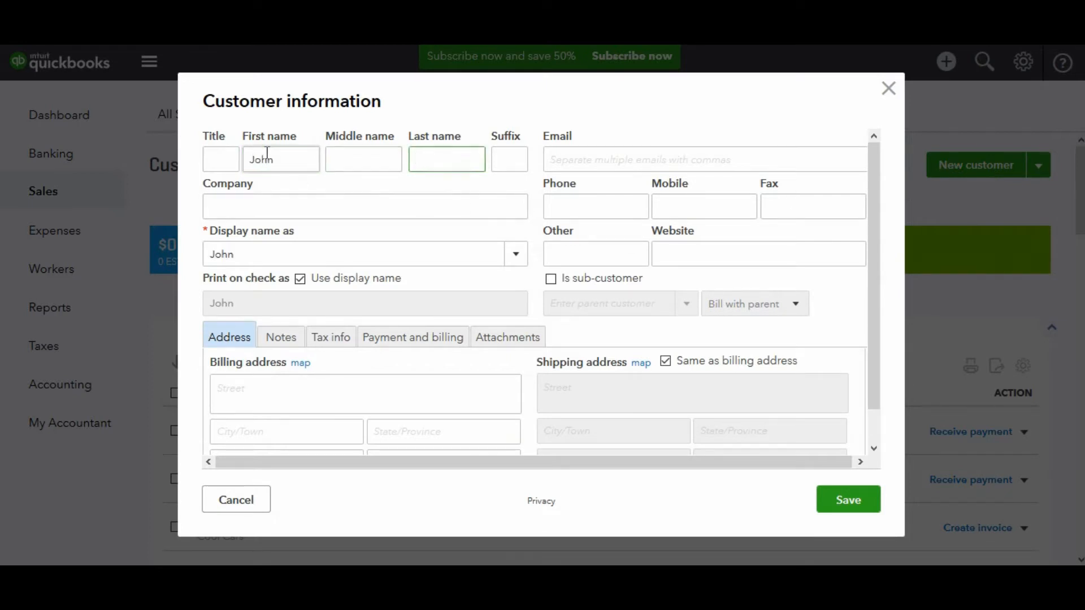
text(Smith)
click(242, 202)
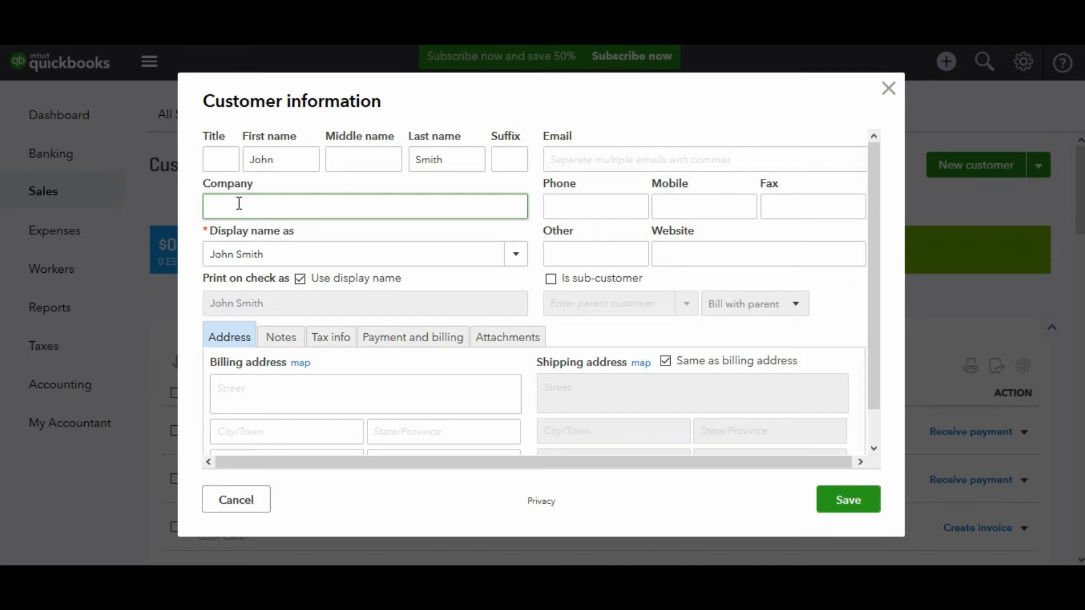
text(Smith and Sons)
Keep the person's full name as the display name and try saving the customer.
click(290, 250)
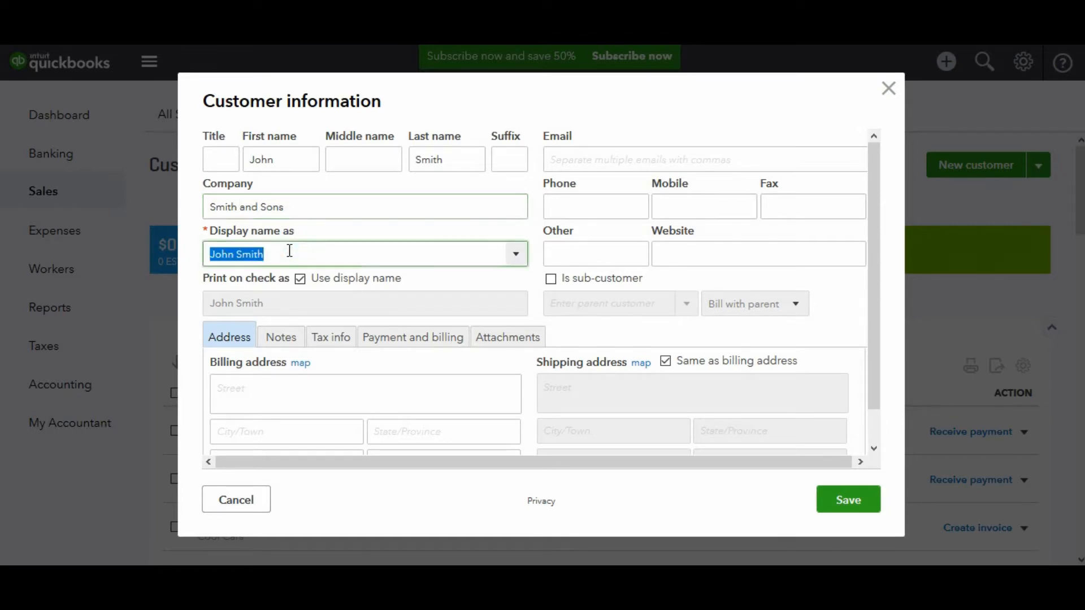
click(516, 255)
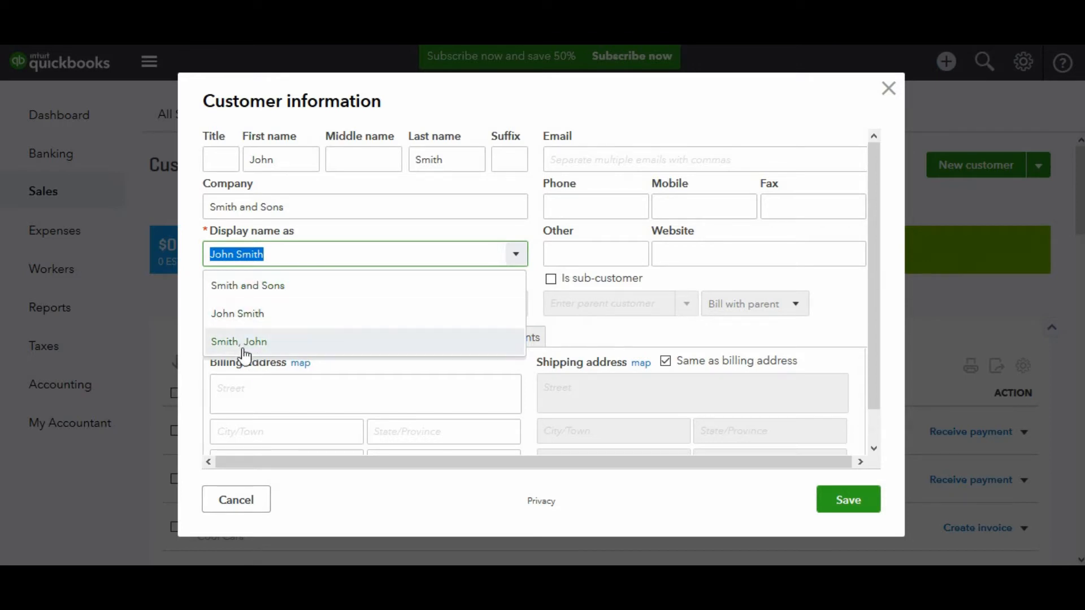
click(232, 314)
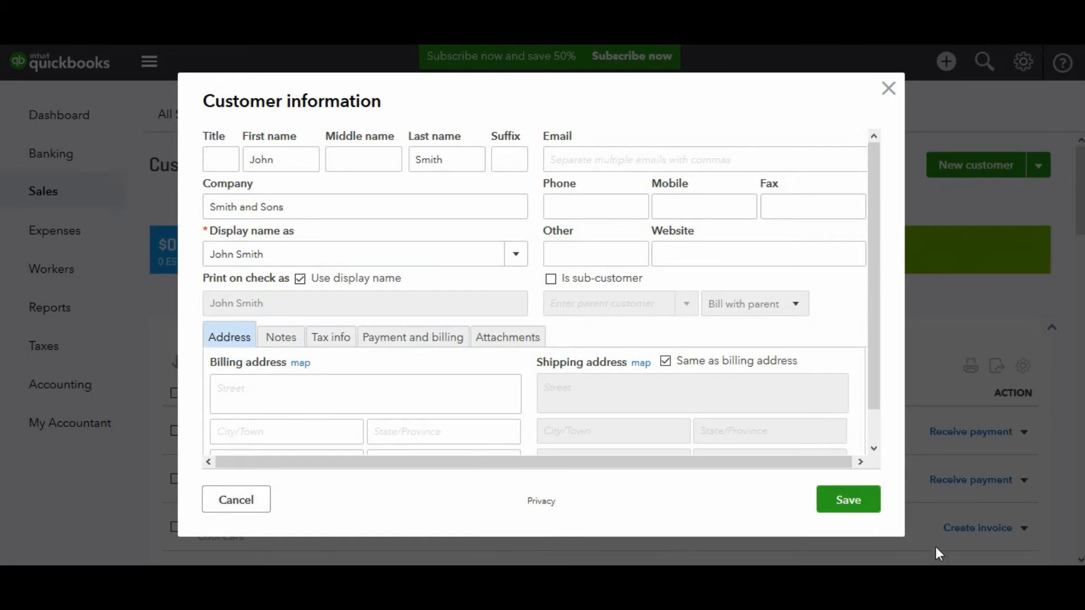
click(863, 512)
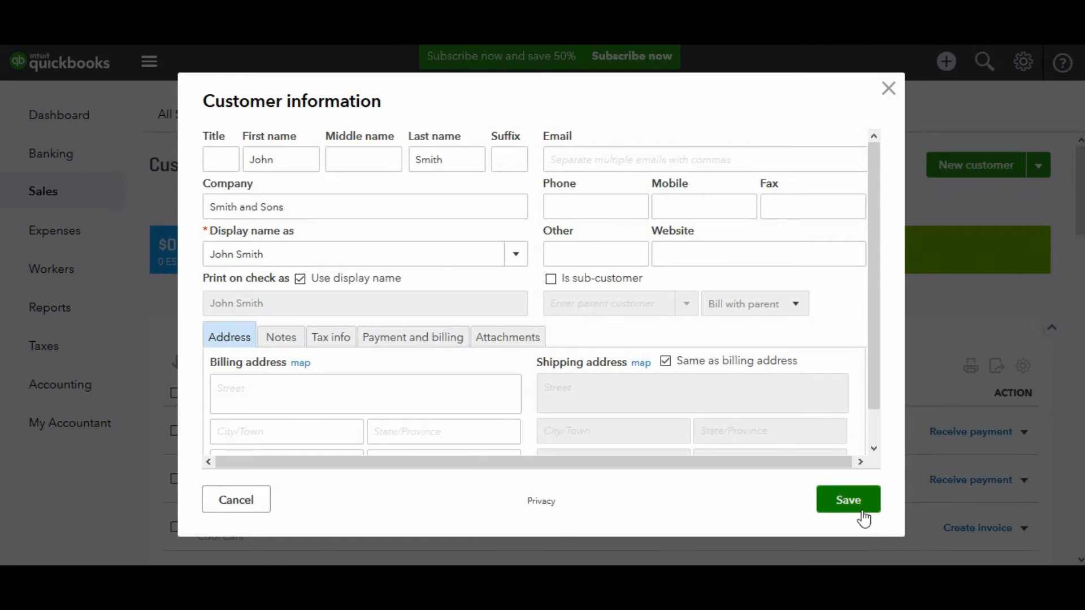
click(863, 512)
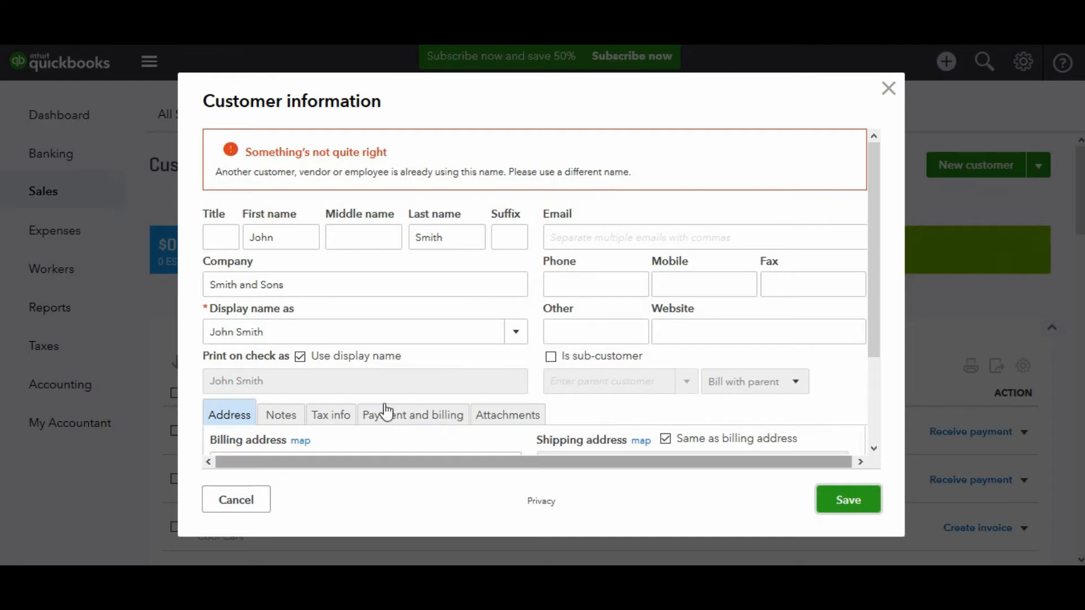
Change the display name to Smith and Sons and save the customer.
click(285, 336)
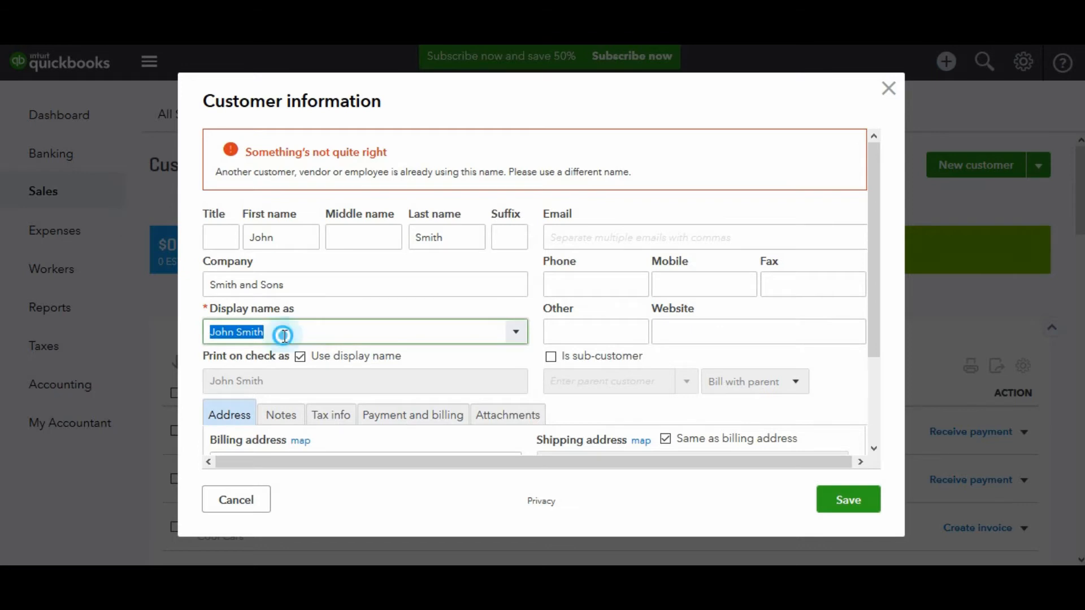
click(284, 336)
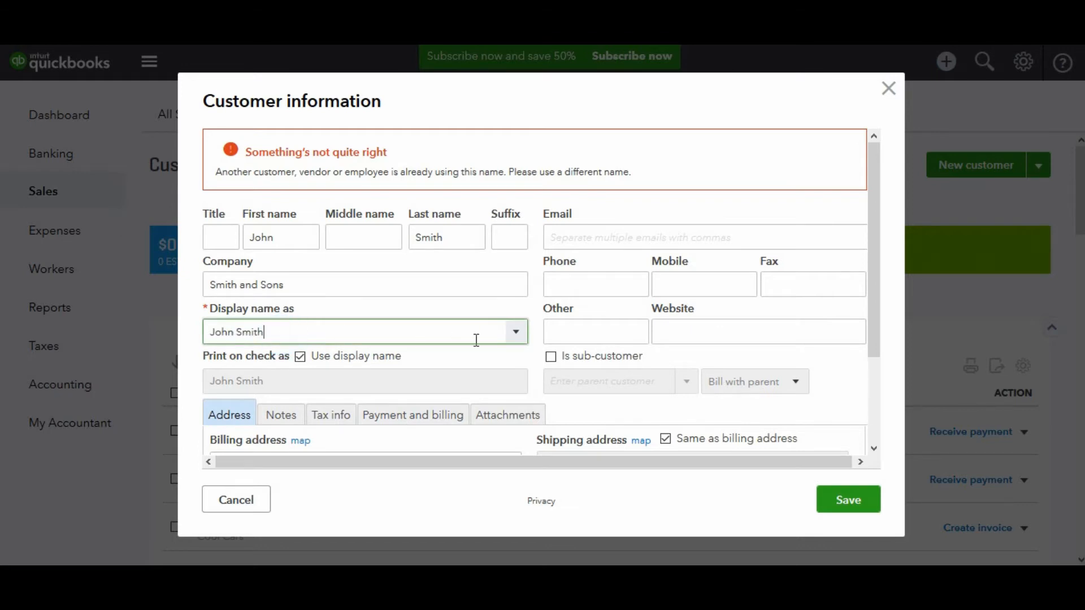
click(518, 333)
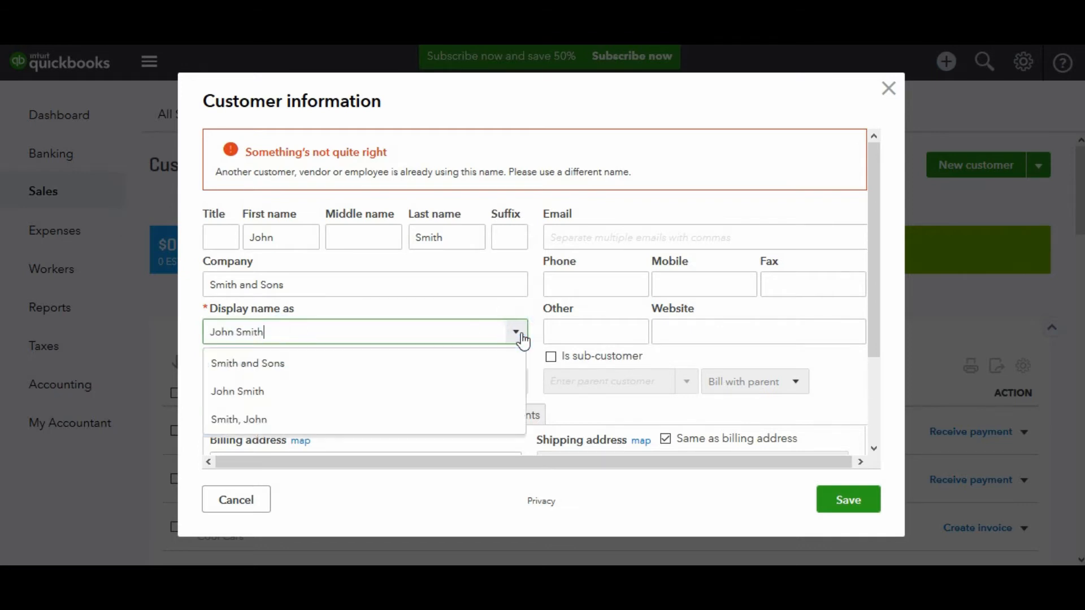
click(343, 368)
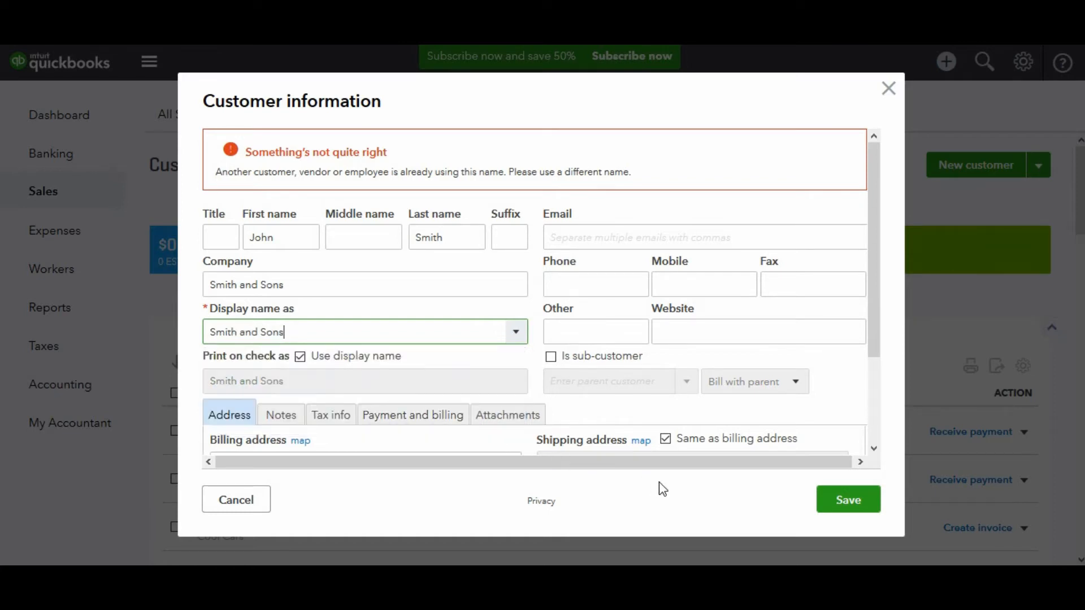
click(846, 504)
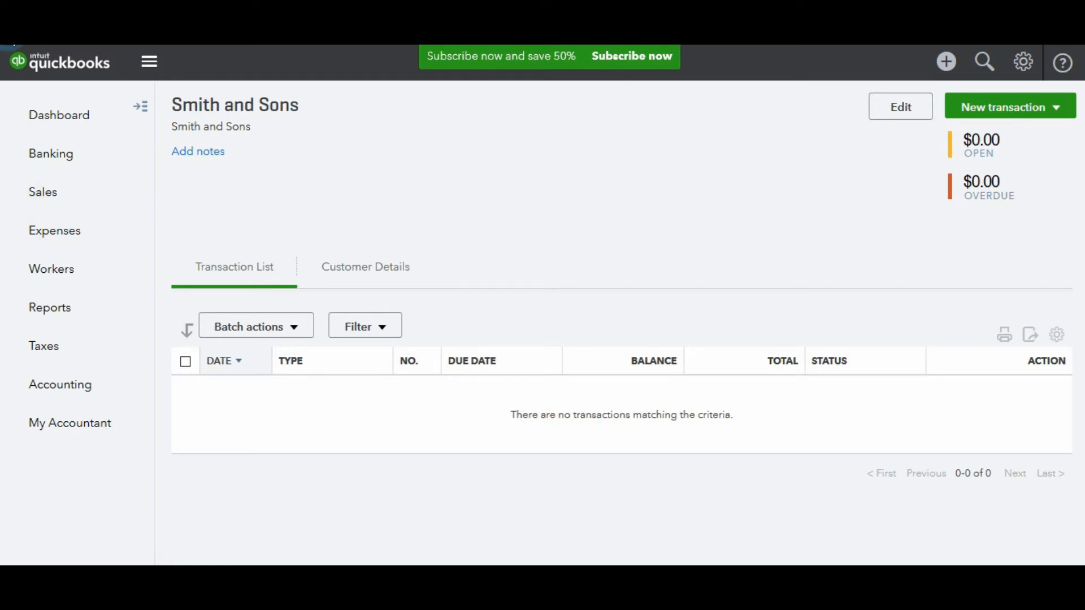
Return to the Customers list, then switch to the Expenses Vendors list.
key(alt+Left)
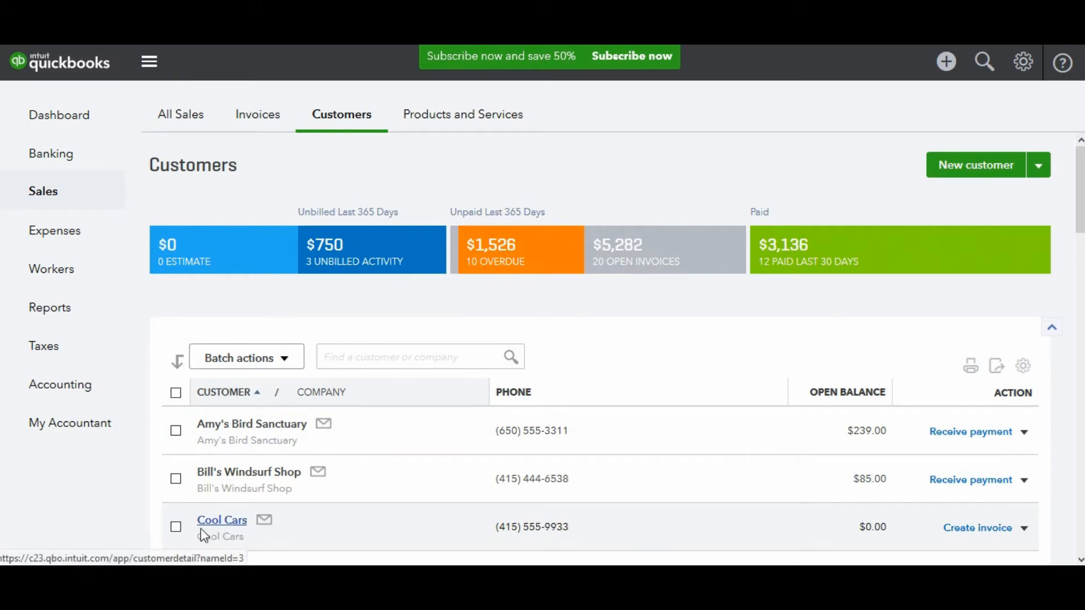
click(88, 244)
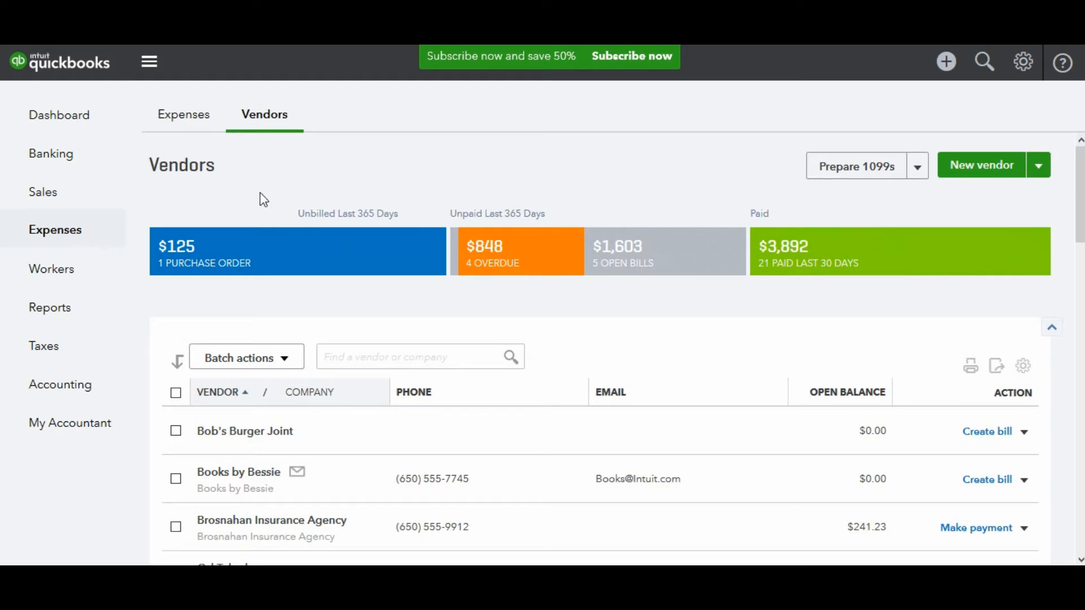
Create a new vendor with company Cool Cars and attempt to save it.
click(972, 170)
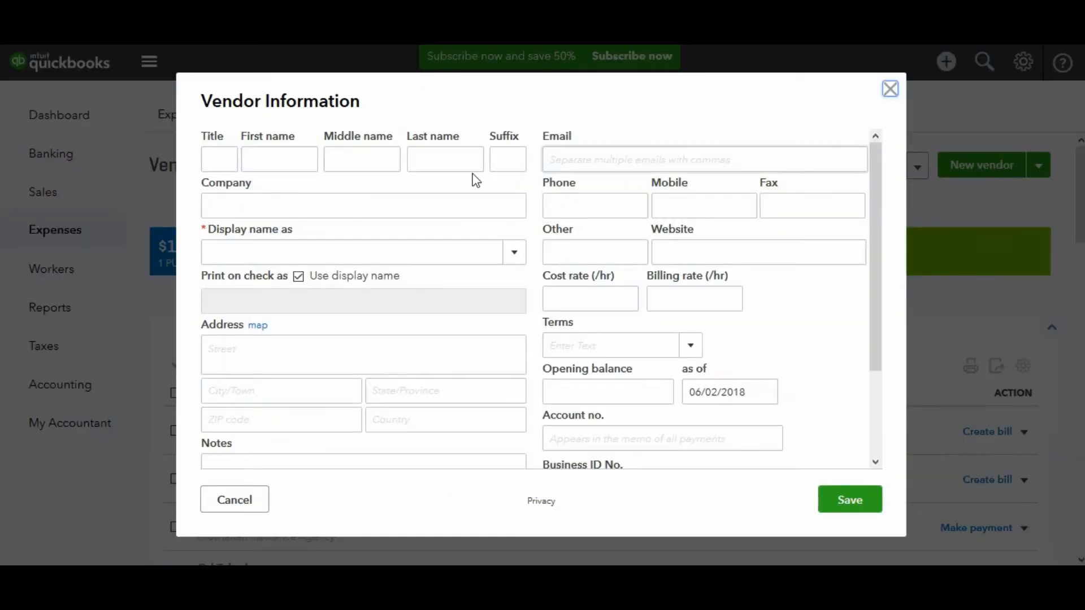
click(371, 208)
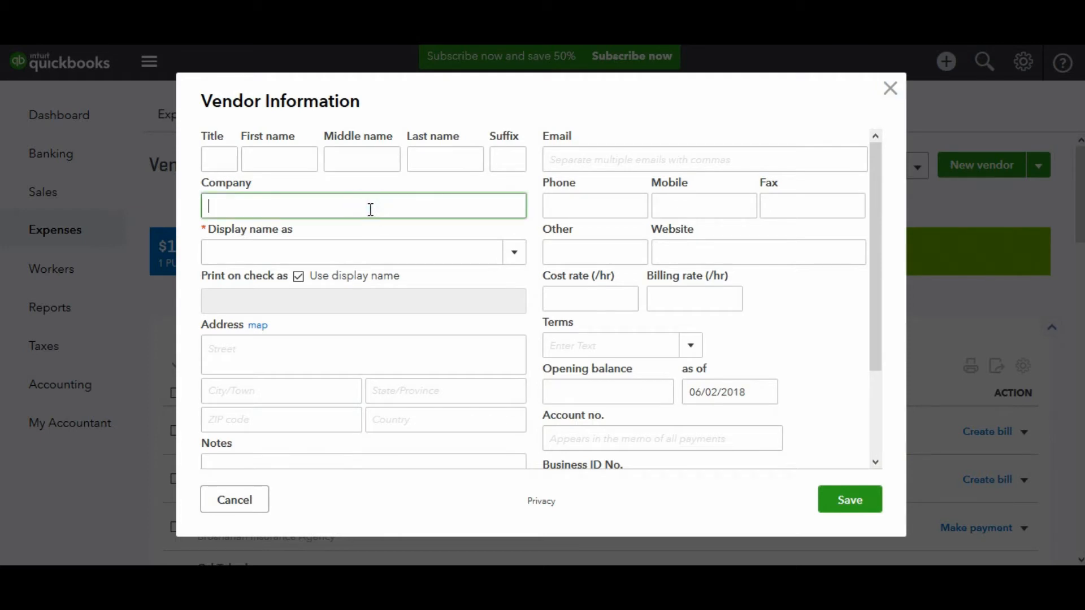
text(Cool Cars)
key(Tab)
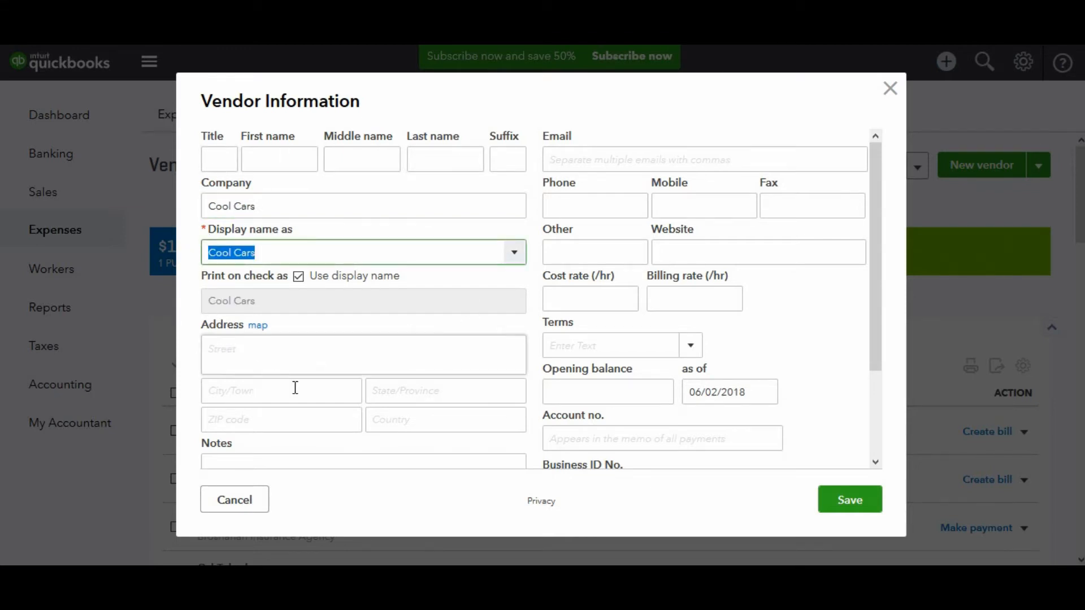
click(864, 510)
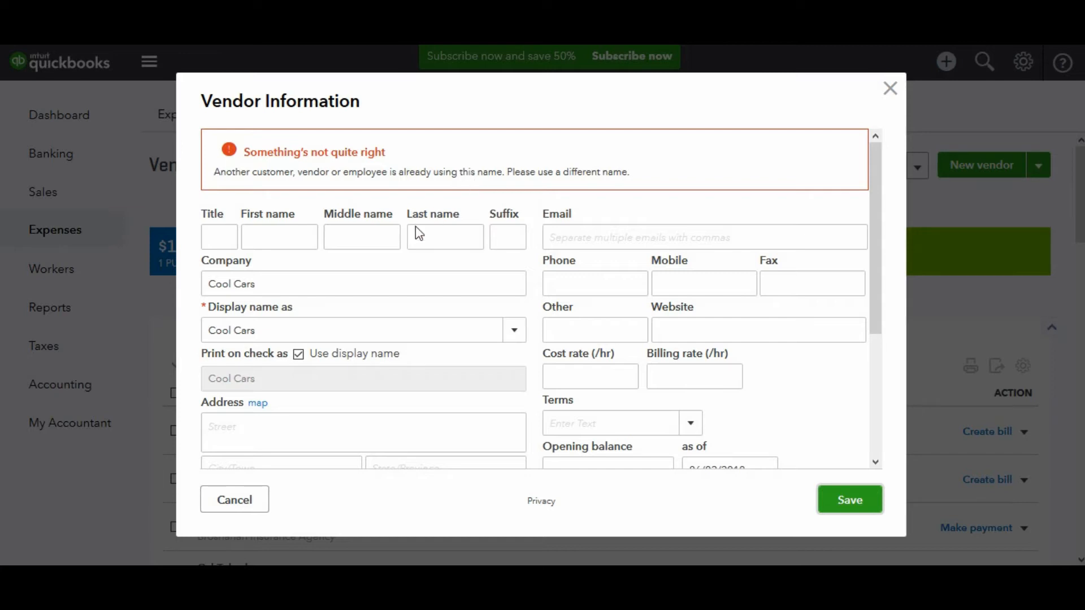
Change the vendor's display name to 'Cool Cars - Vendor' and save it.
click(297, 333)
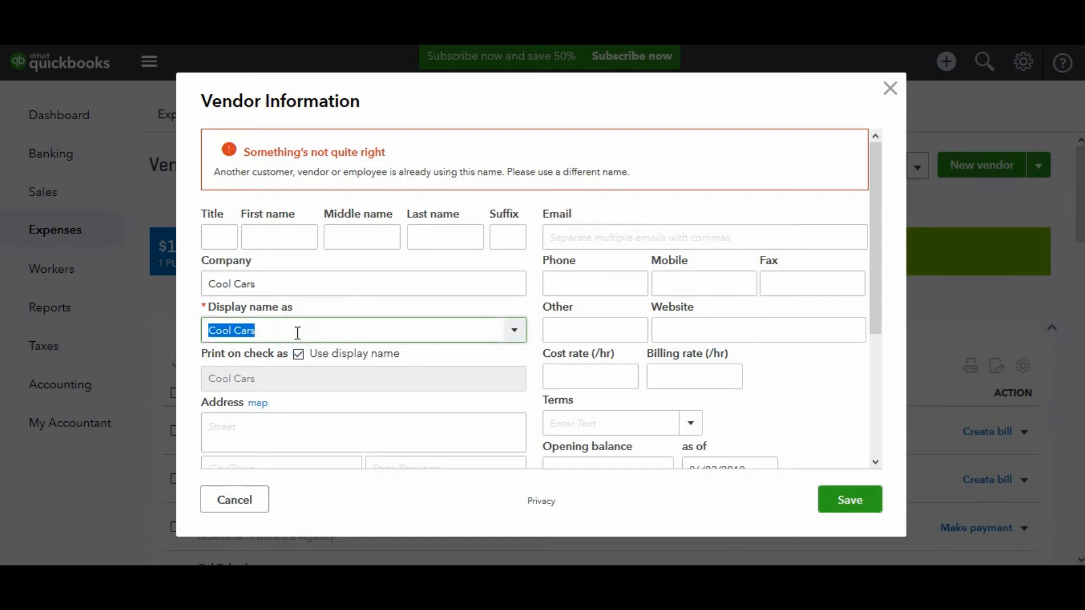
click(297, 333)
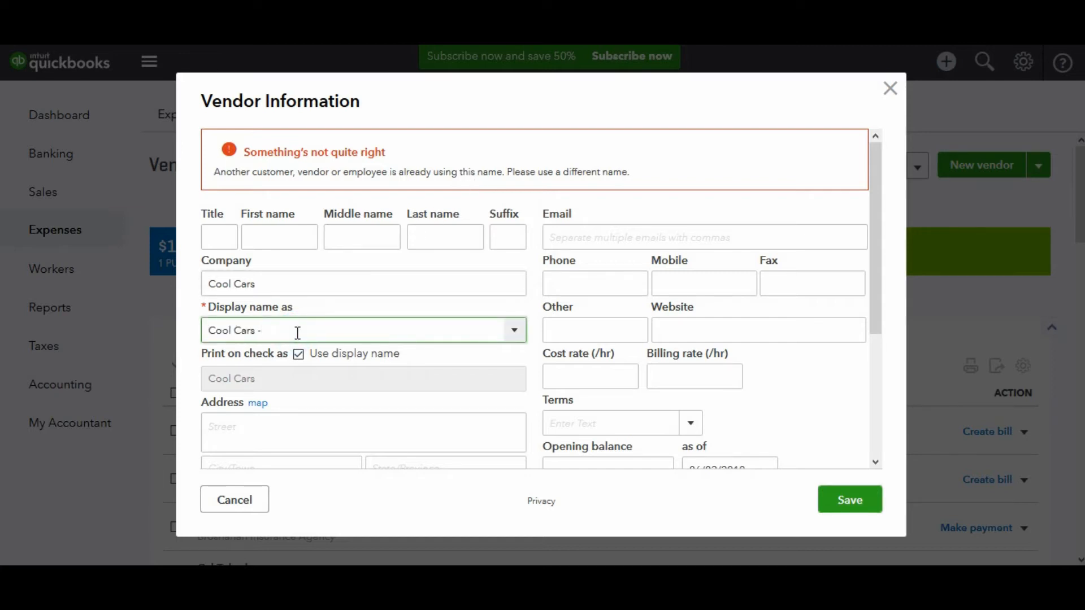
text(- V)
click(852, 501)
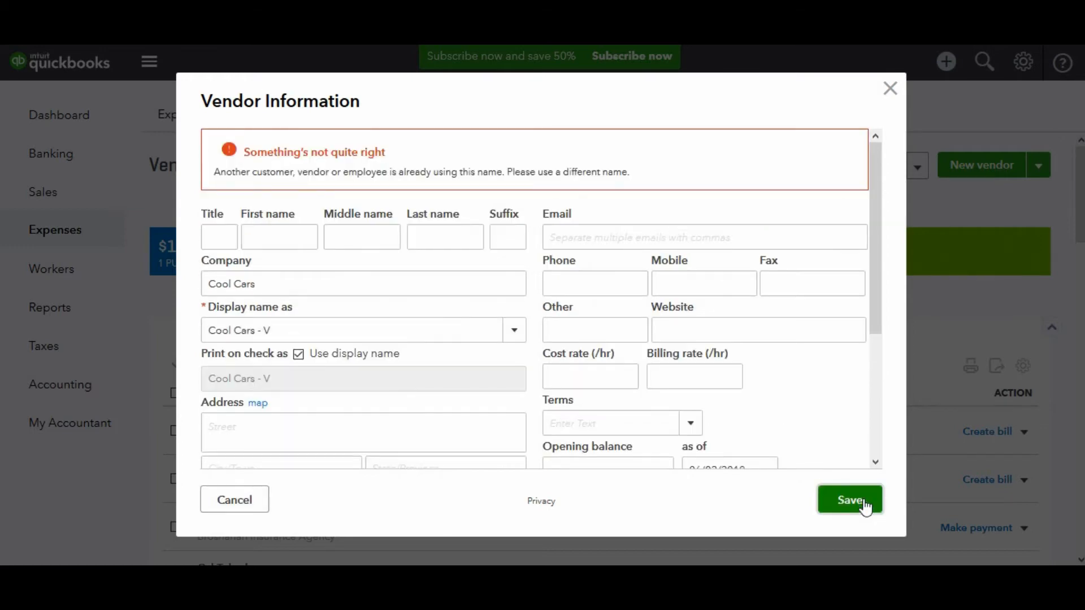
click(295, 339)
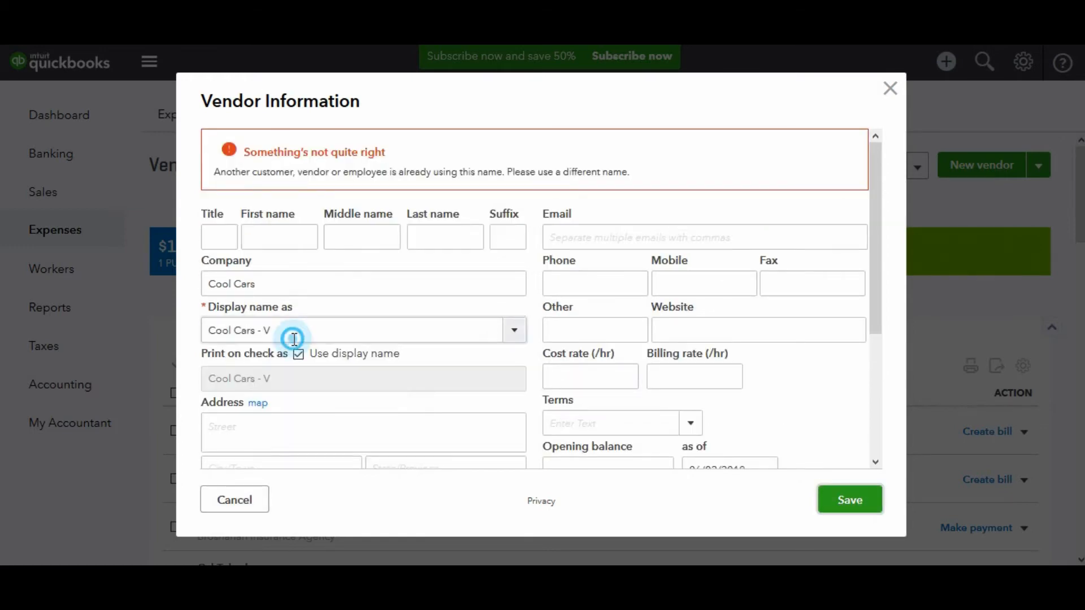
click(294, 339)
text(e)
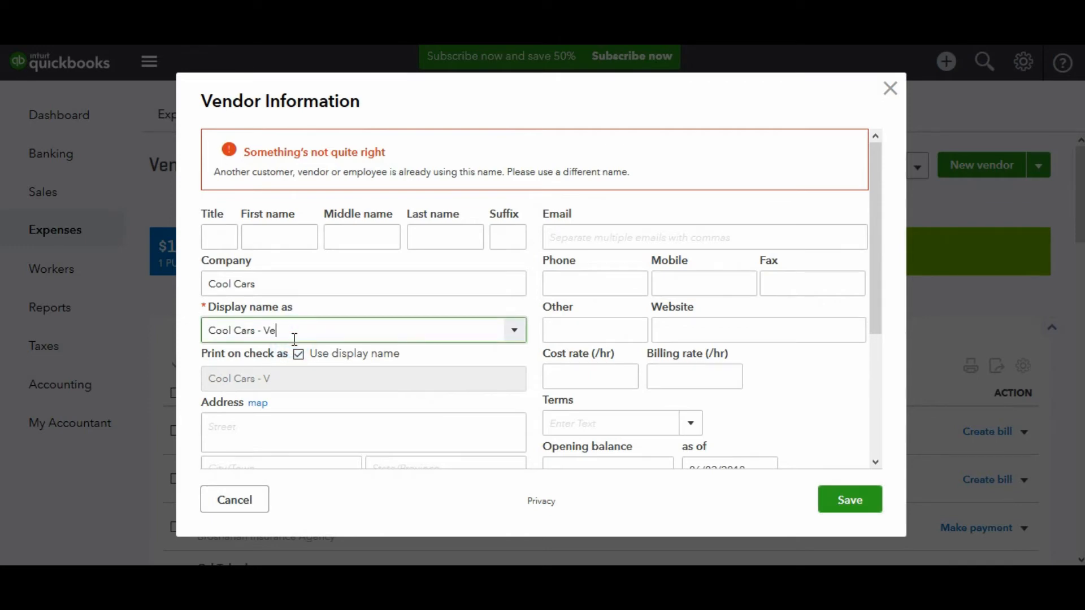
text(ndor)
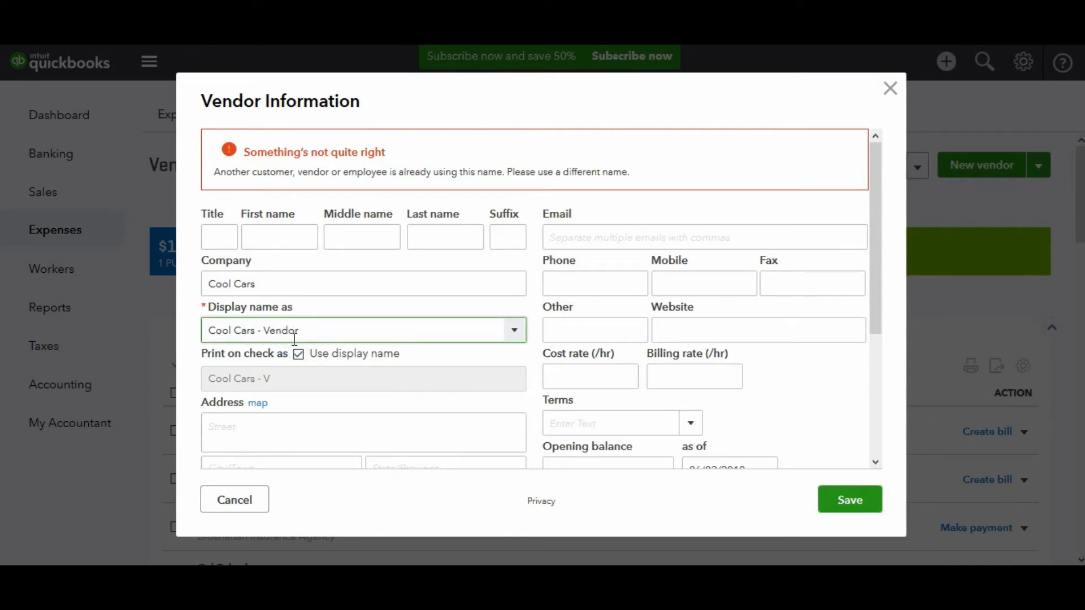
click(862, 512)
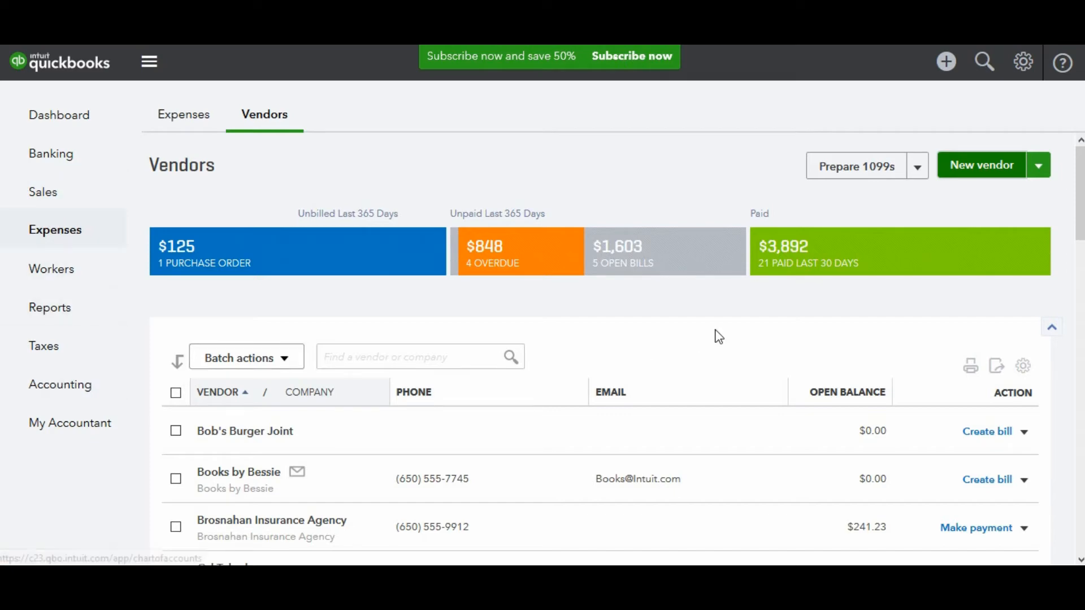
Open the Terms list from All Lists in the gear menu.
click(1024, 63)
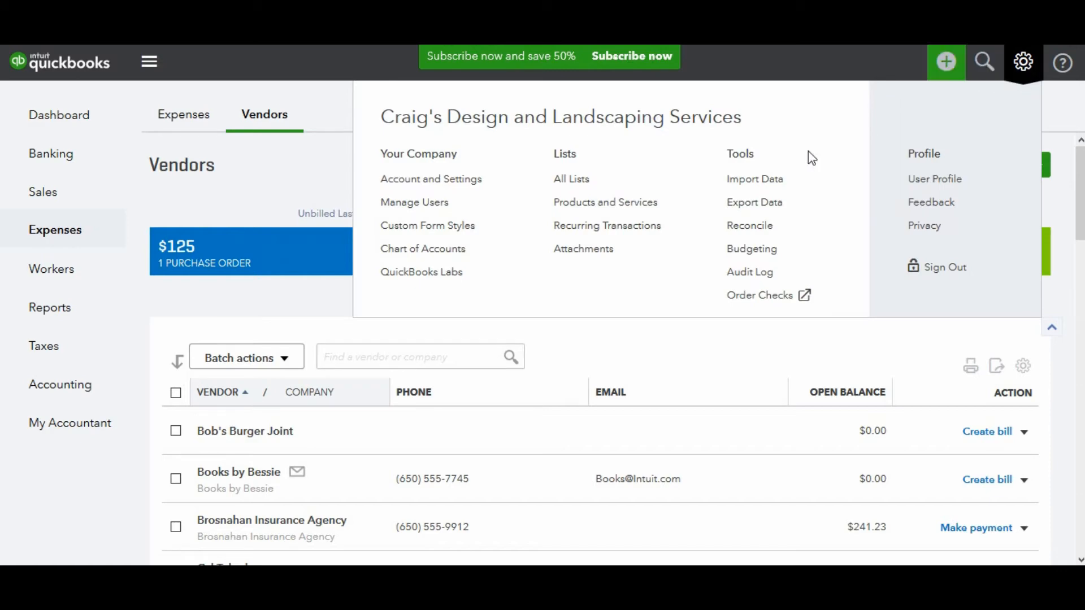
click(605, 182)
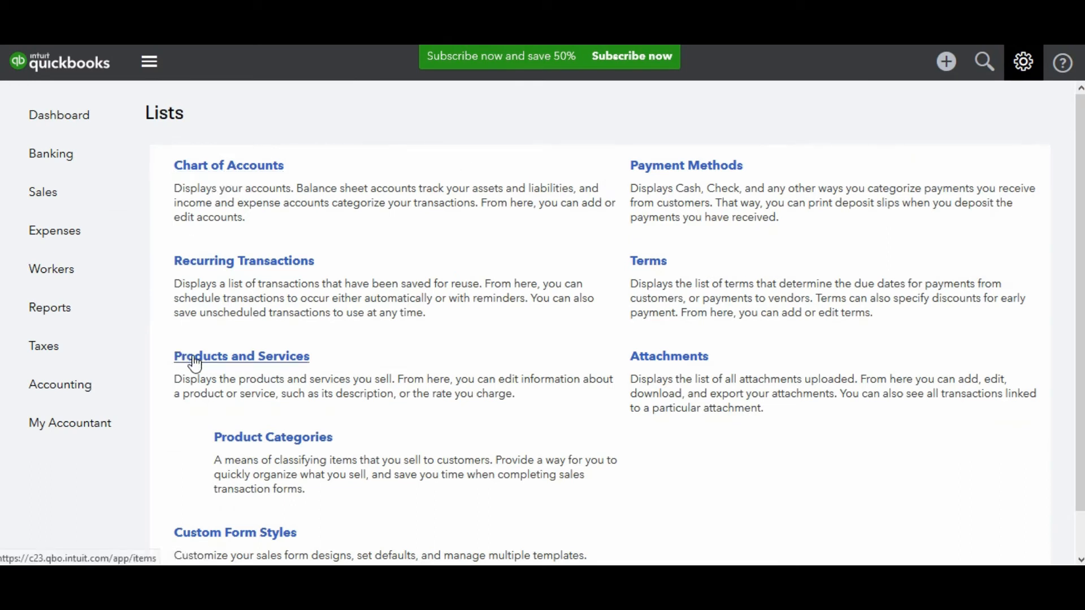
click(652, 277)
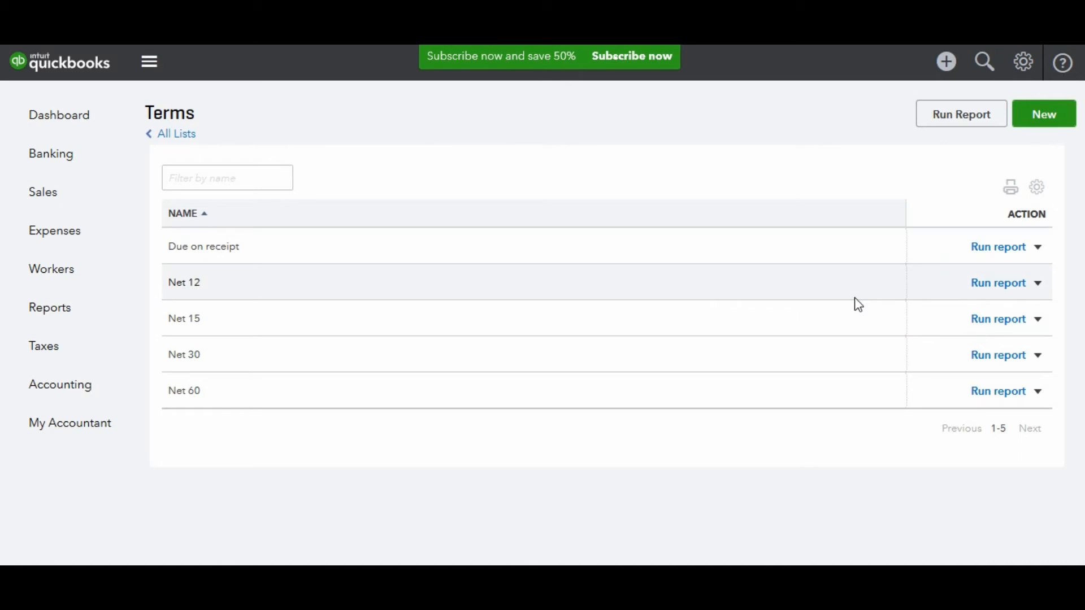
Add a new term named 'Net 90' due in a fixed 90 days and save it.
click(1041, 121)
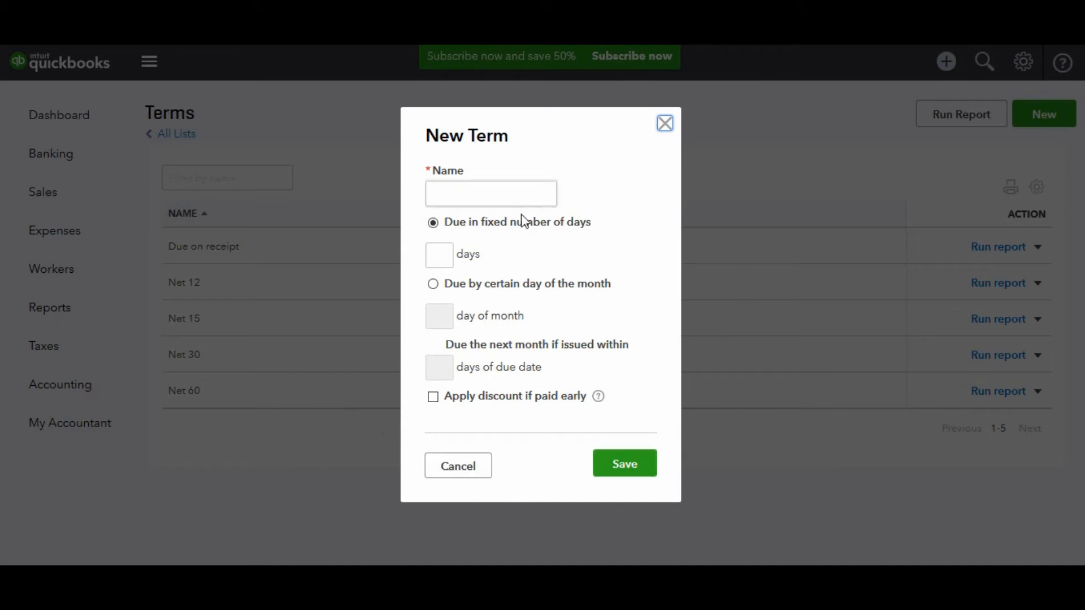
click(505, 199)
text(N)
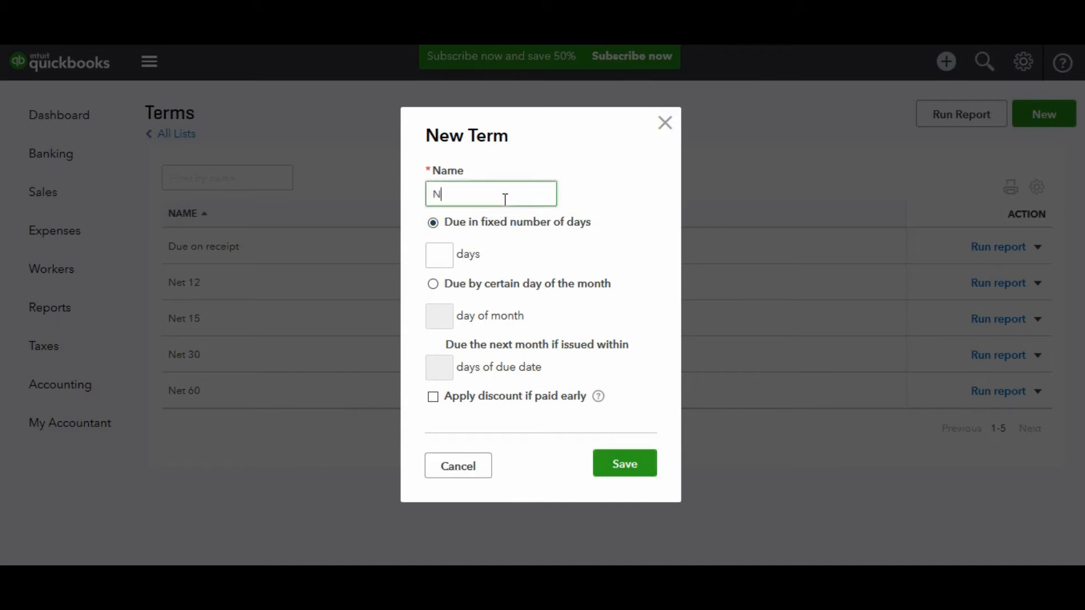
text(et 90)
click(438, 254)
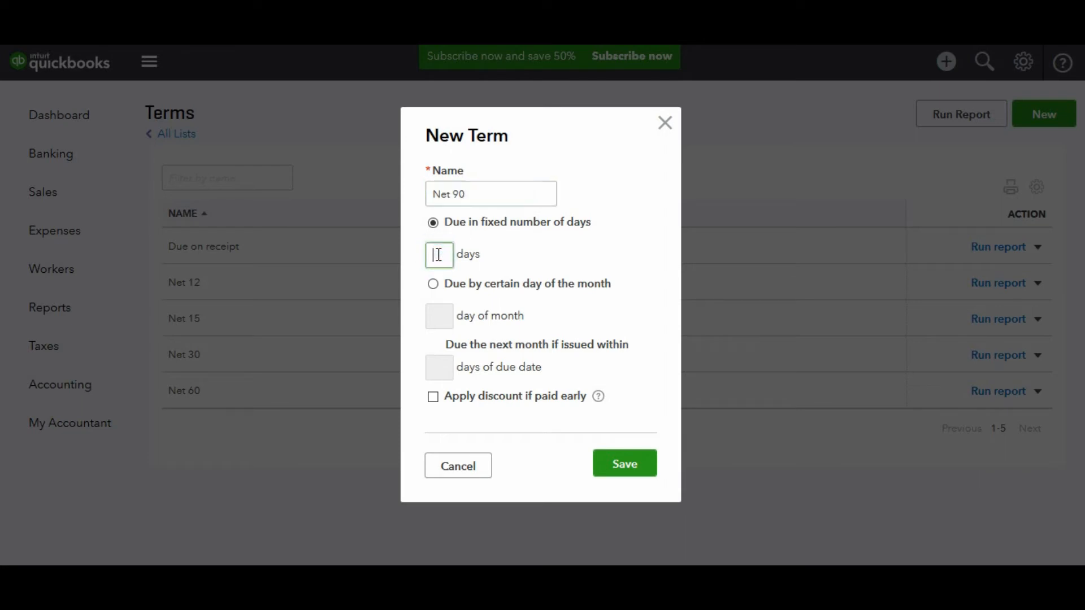
text(90)
click(615, 475)
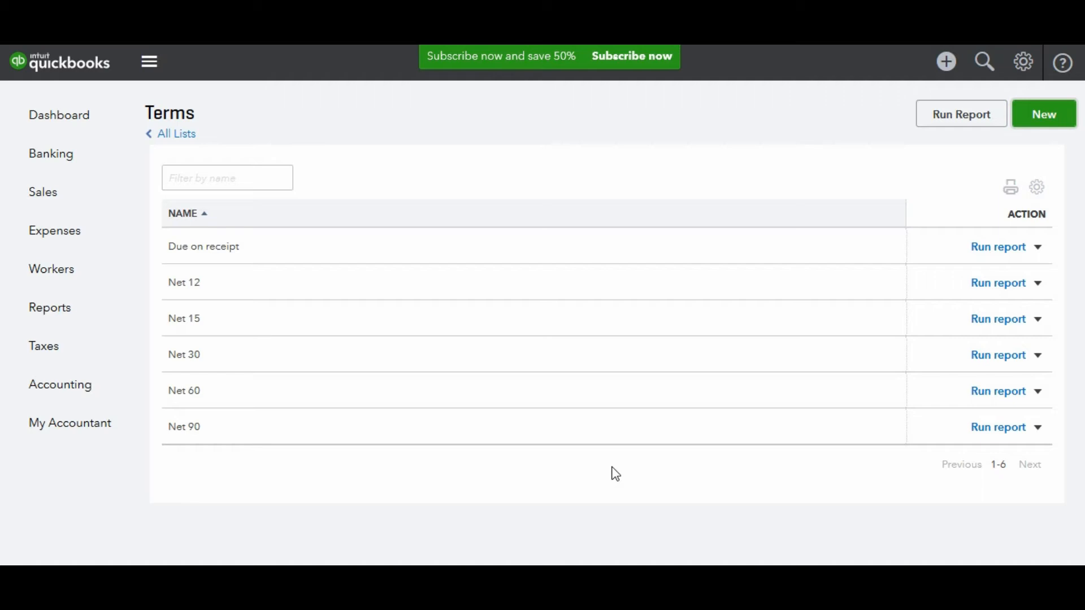
Start a blank invoice from the + Create menu.
click(948, 63)
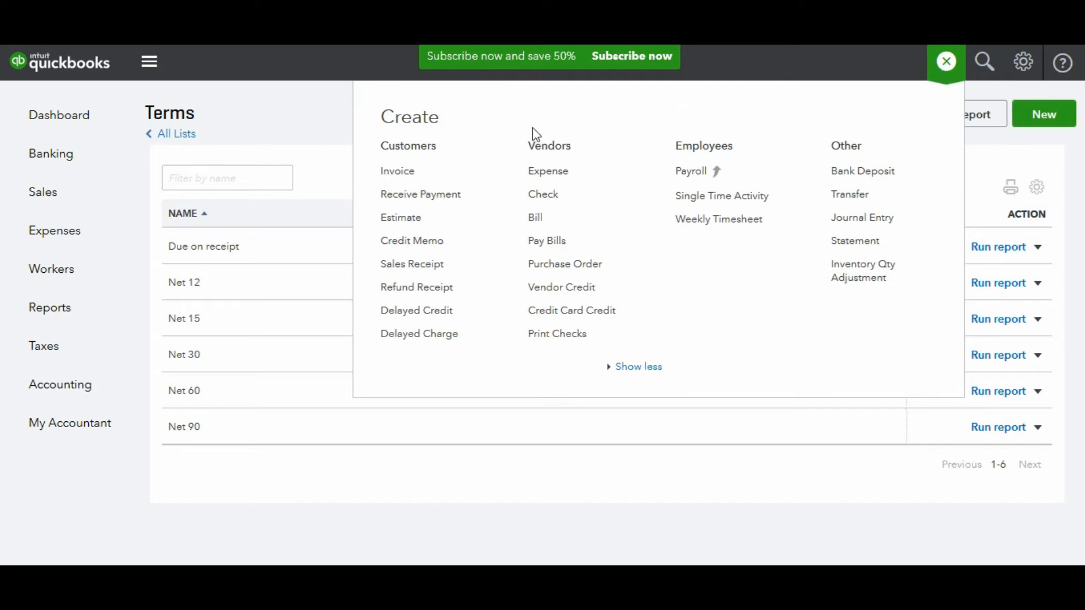
click(414, 176)
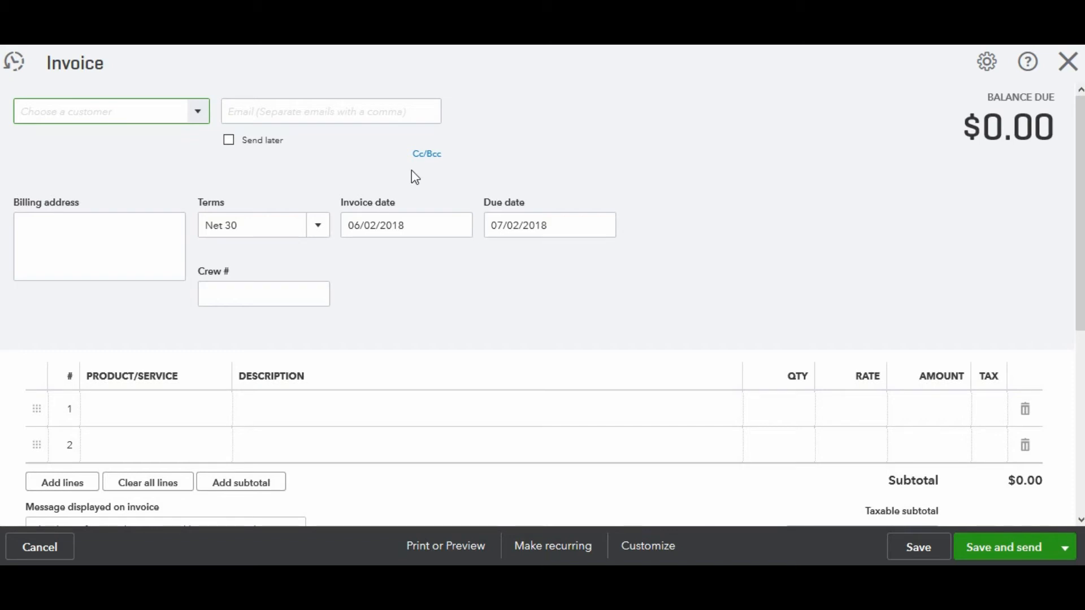
Add the typed person's name as a new customer with first/last name details and save it to the invoice.
click(130, 110)
text(Mary Byrd)
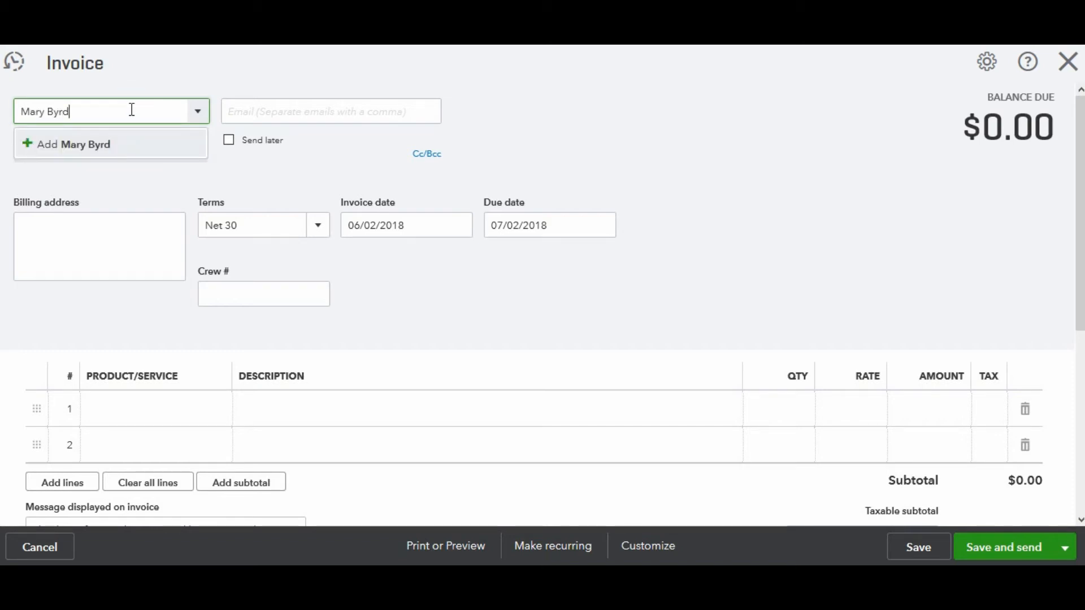
click(122, 148)
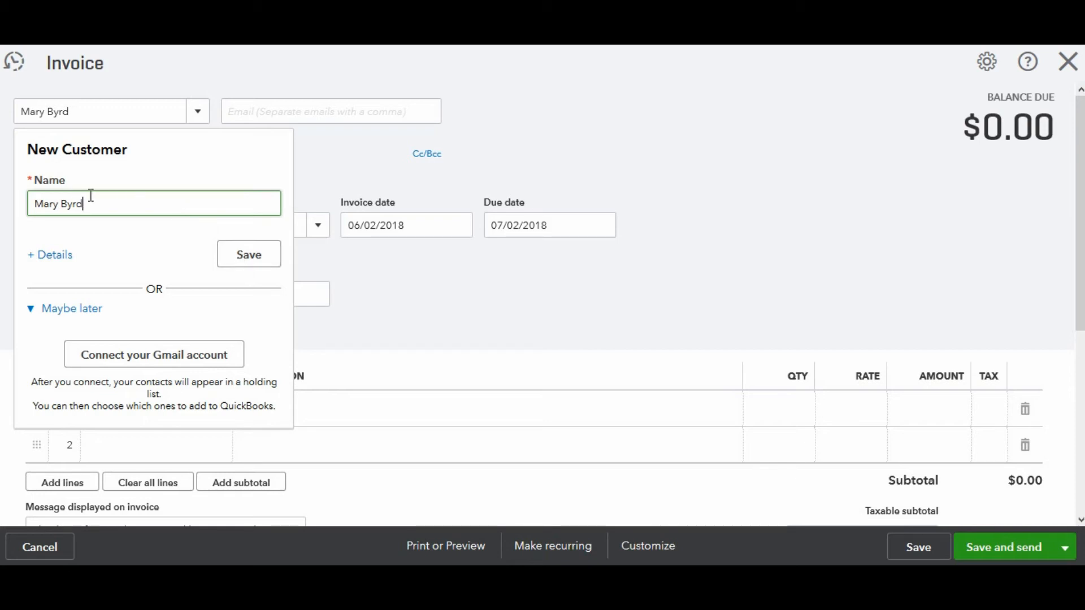
click(51, 255)
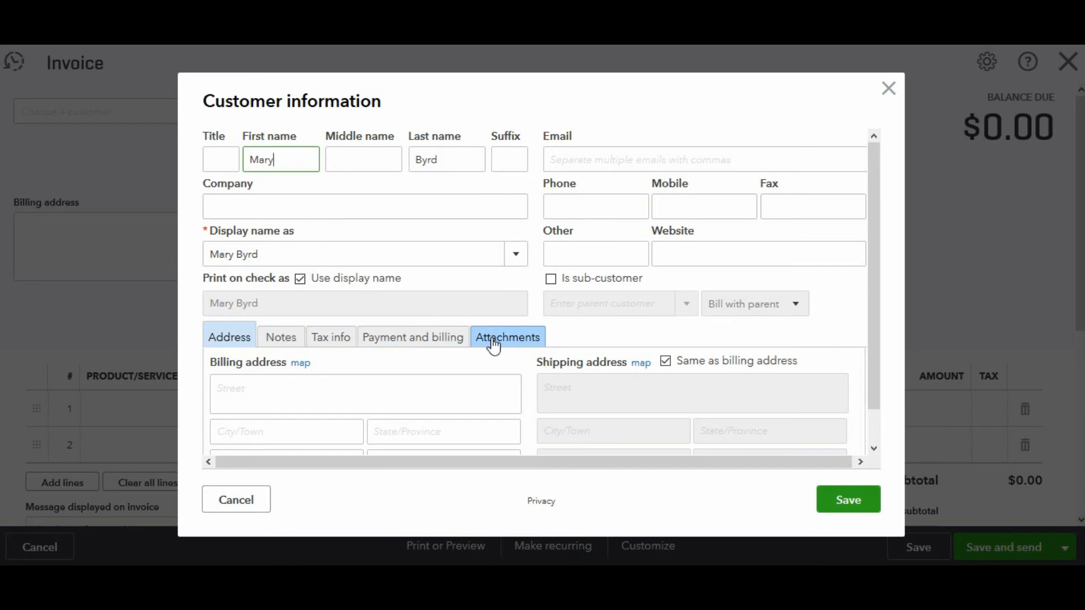
click(859, 508)
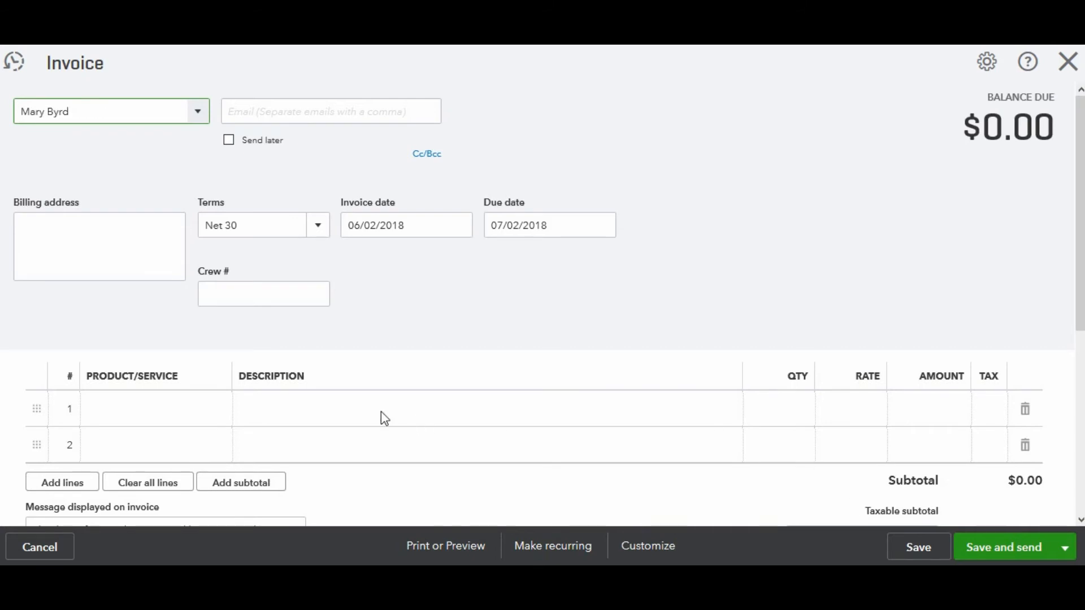
Enter 'paper clip' as the product on the first invoice line.
click(159, 419)
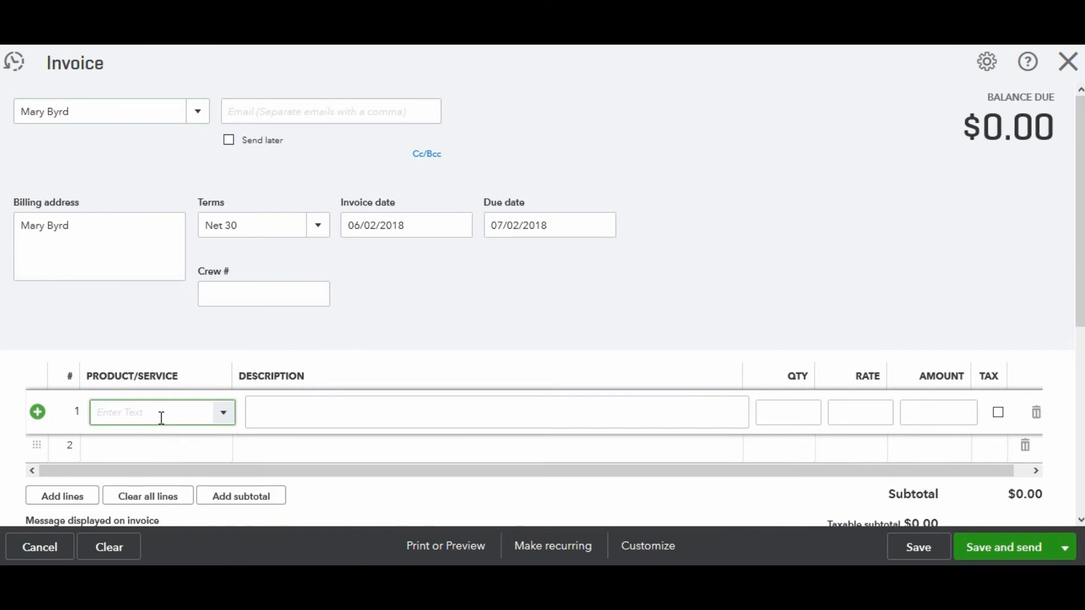
text(Landscaping:Maintenance & Repairper)
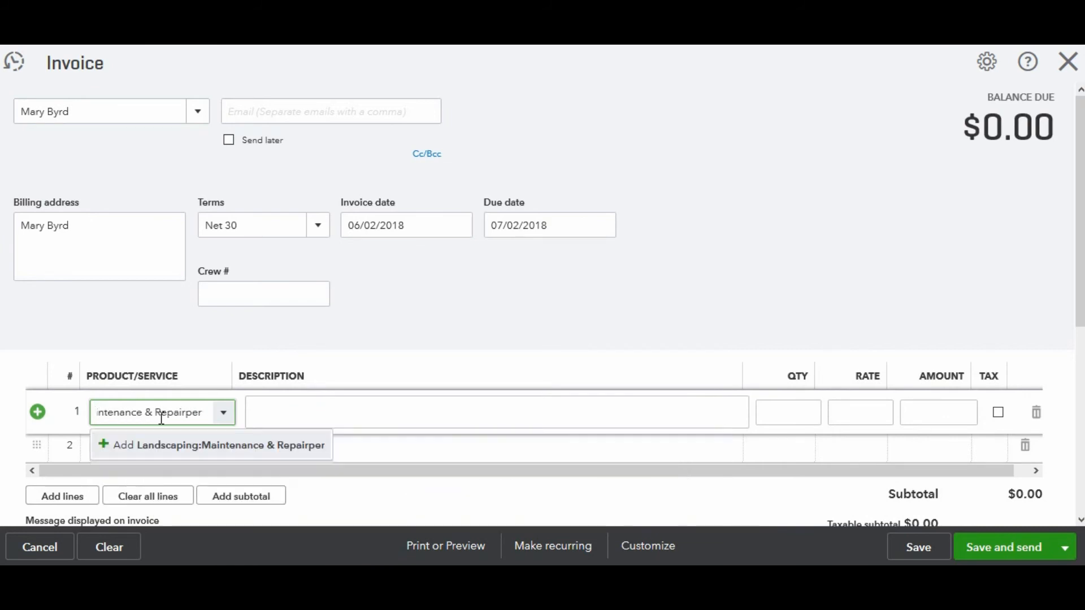
key(BackSpace)
key(BackSpace)
key(BackSpace)
key(BackSpace)
key(BackSpace)
key(BackSpace)
key(BackSpace)
key(BackSpace)
key(BackSpace)
key(BackSpace)
key(BackSpace)
key(BackSpace)
key(BackSpace)
key(BackSpace)
key(BackSpace)
key(BackSpace)
key(BackSpace)
key(BackSpace)
key(BackSpace)
key(BackSpace)
key(BackSpace)
key(BackSpace)
key(BackSpace)
key(BackSpace)
key(BackSpace)
key(BackSpace)
key(BackSpace)
key(BackSpace)
key(BackSpace)
key(BackSpace)
key(BackSpace)
key(BackSpace)
key(BackSpace)
key(BackSpace)
key(BackSpace)
text(pa)
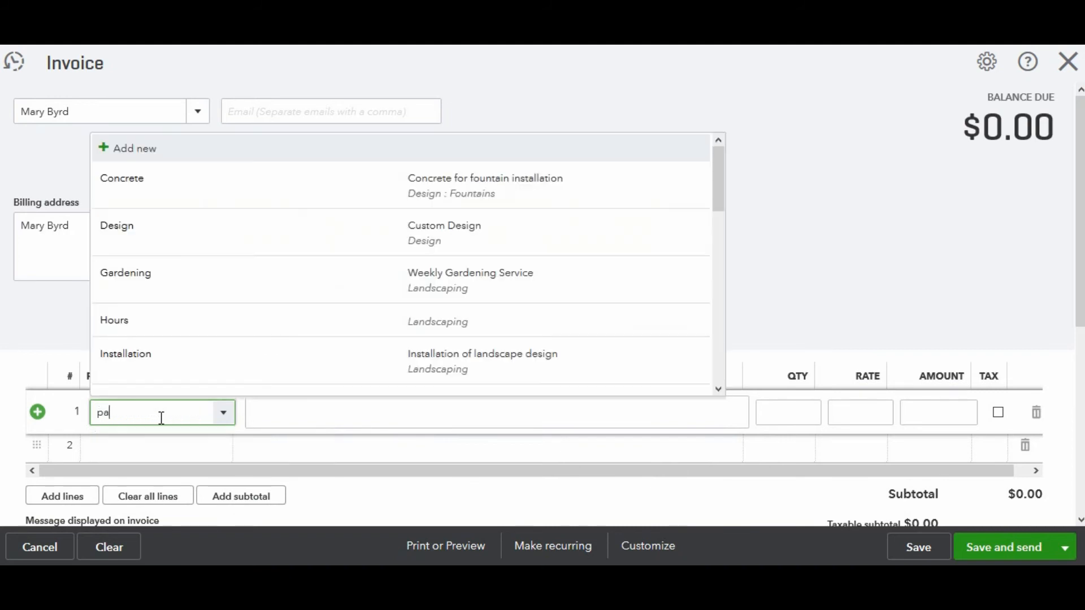
text(per clip)
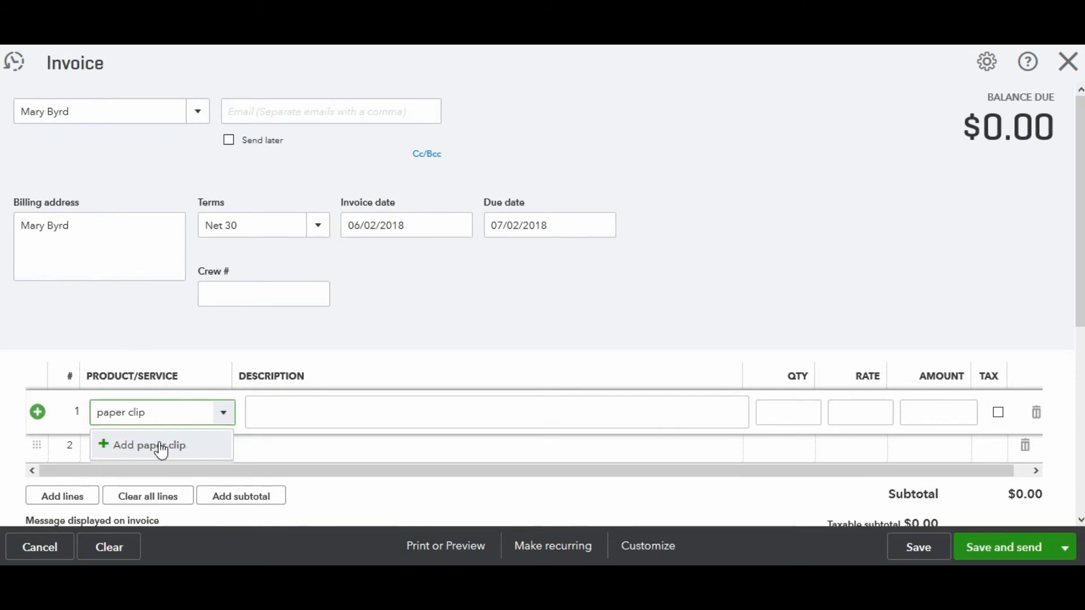
Start a new Service item named paper clip, then close its panel without saving.
click(161, 446)
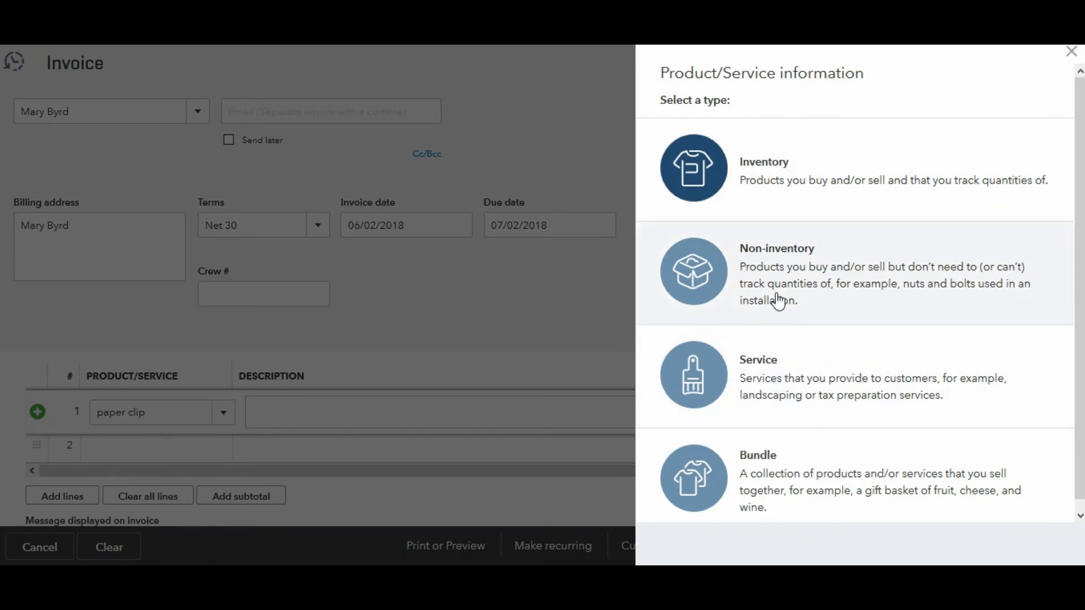
click(765, 379)
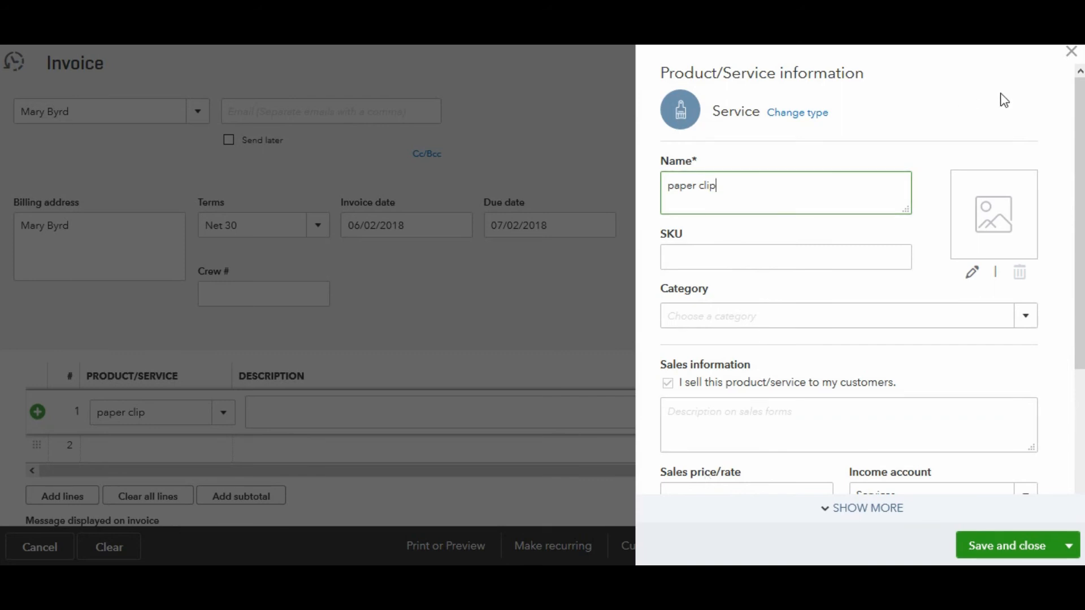
click(1071, 55)
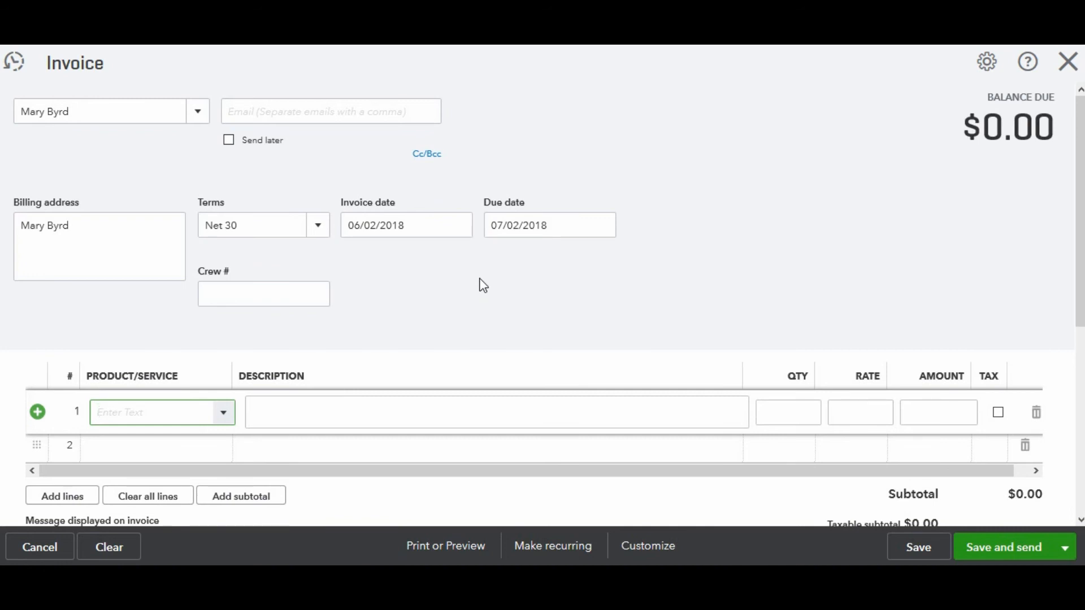
Leave the invoice without saving, confirming Yes, and go to the Sales Customers list.
key(Escape)
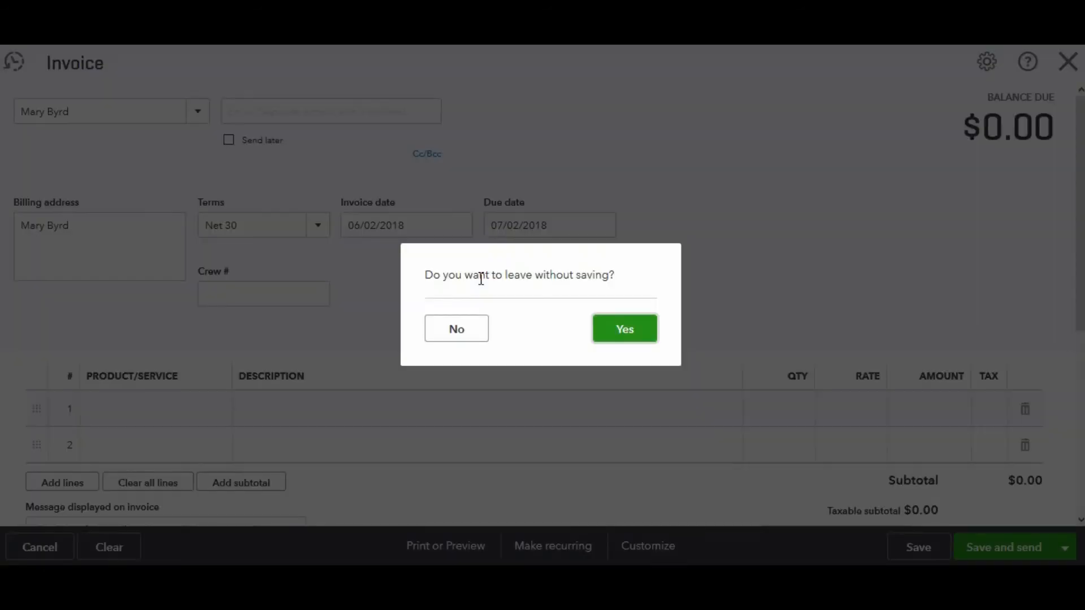
click(624, 340)
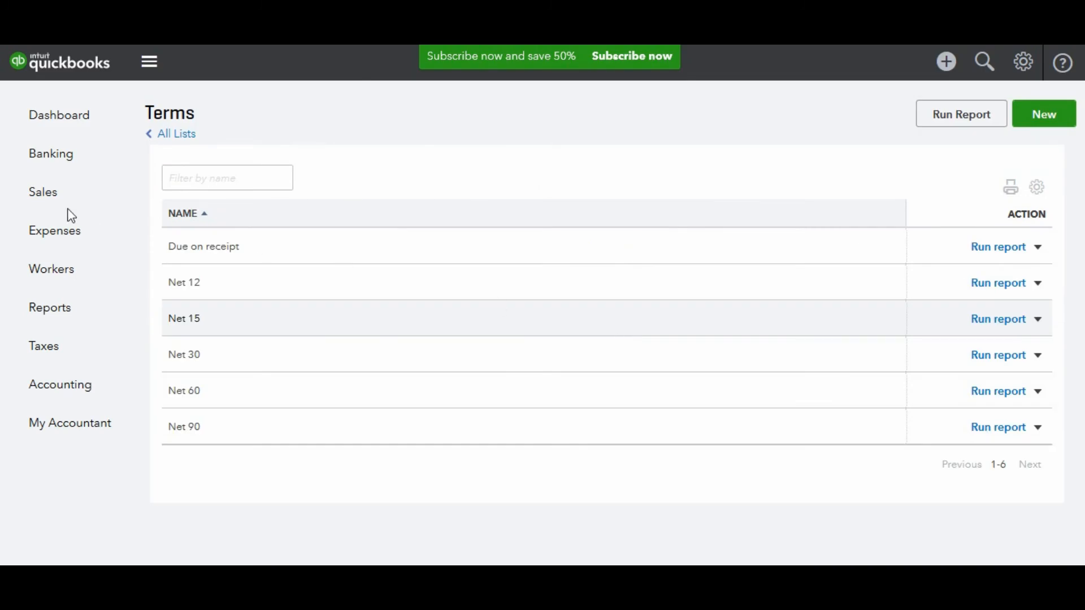
click(52, 195)
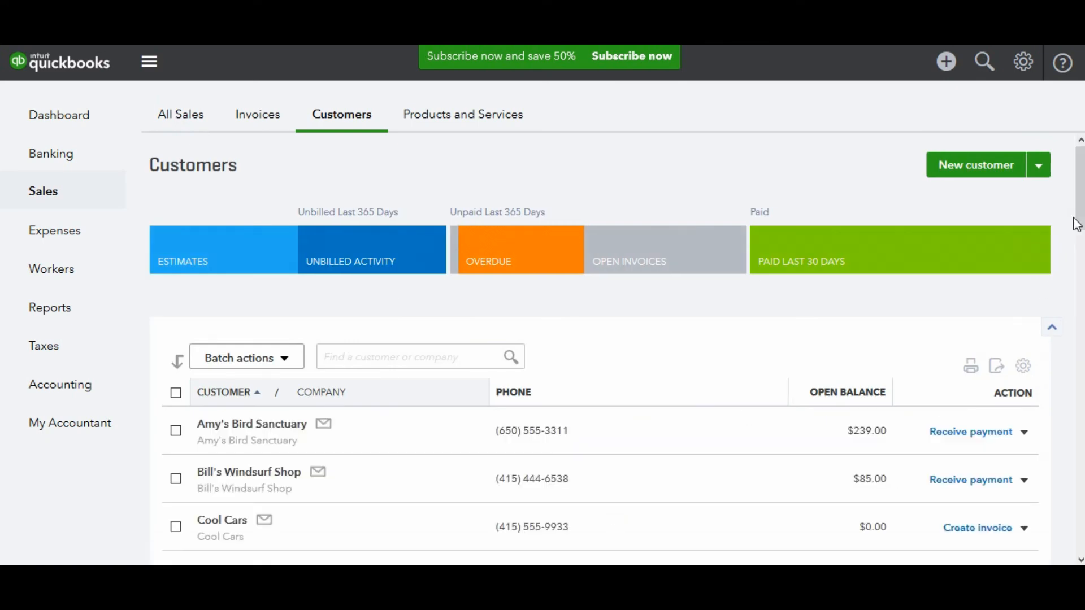
Open the Cool Cars customer, append ' - Customer' to its display name, and save.
drag(1079, 169, 1080, 214)
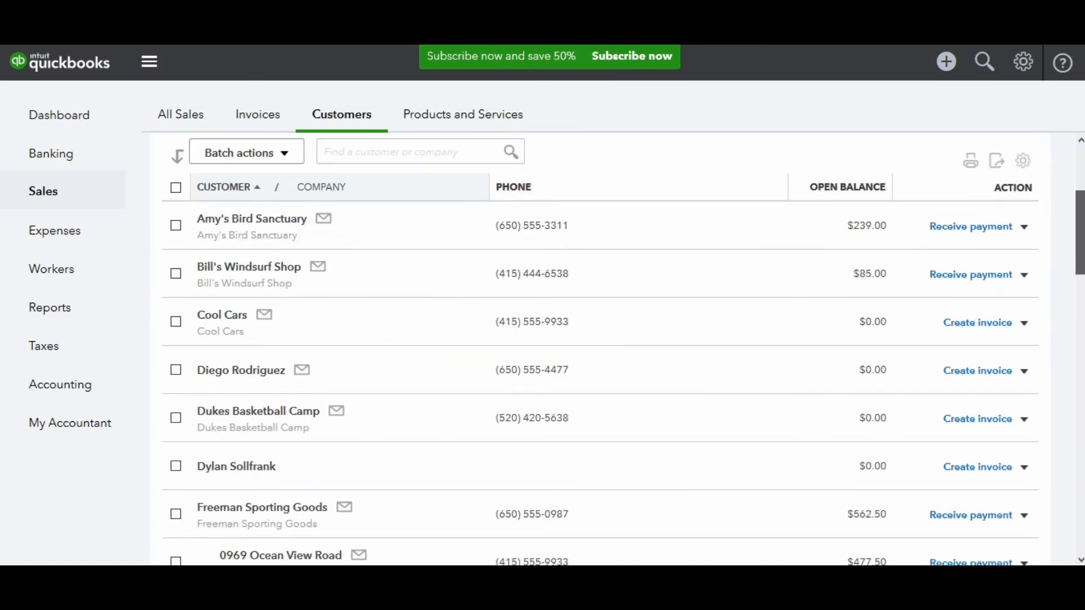
click(221, 316)
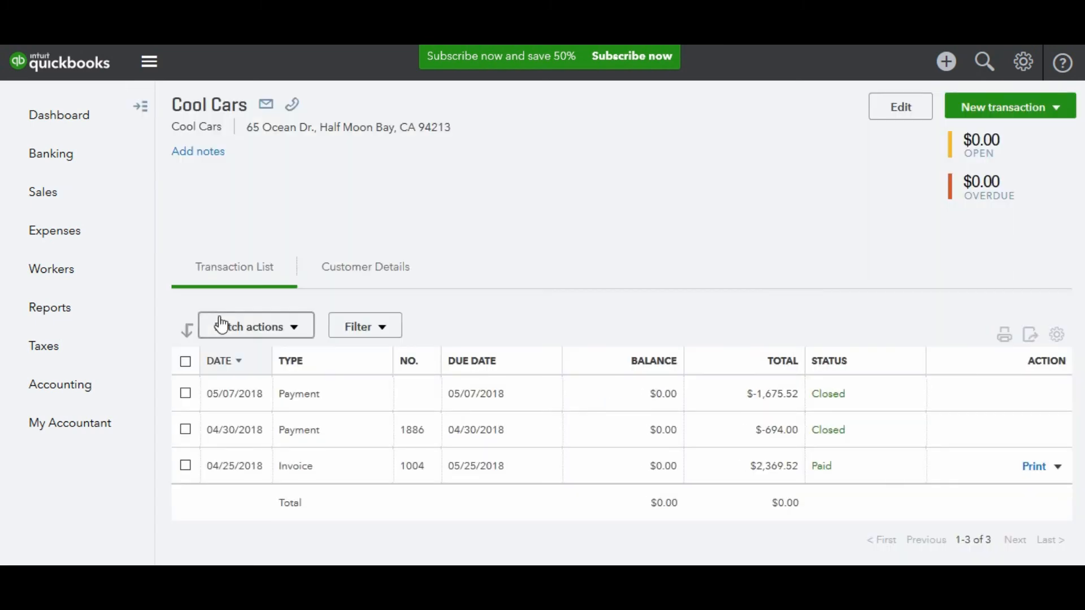
click(899, 120)
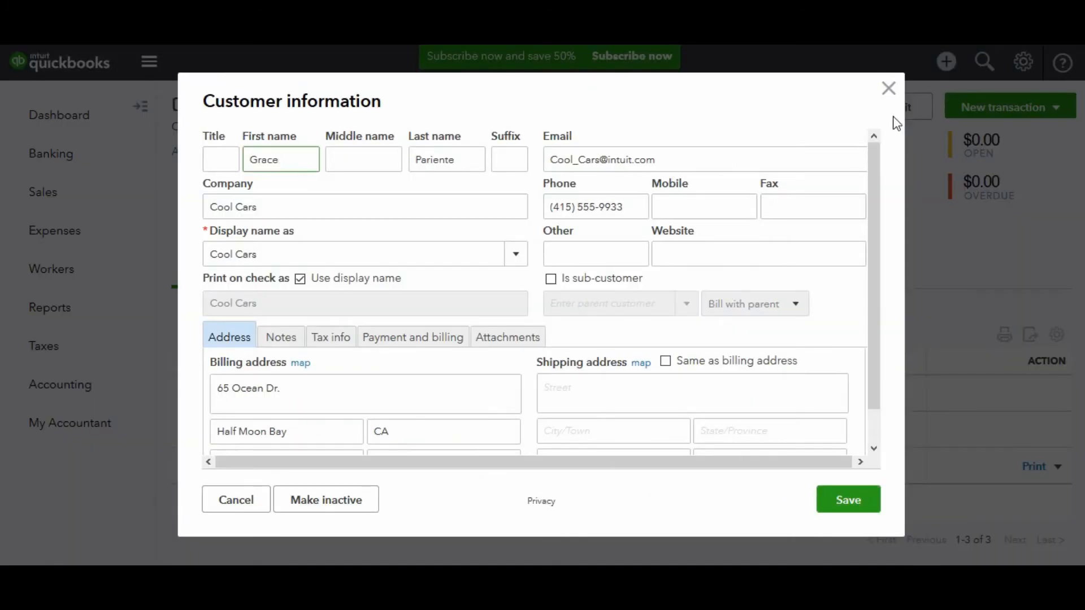
click(291, 260)
click(289, 261)
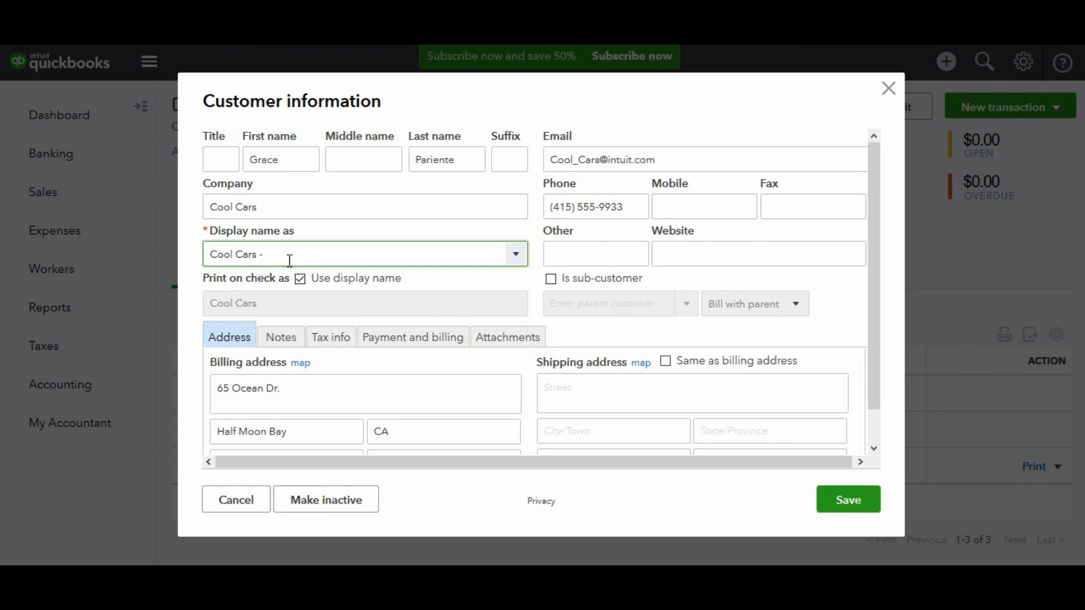
text(- Customer)
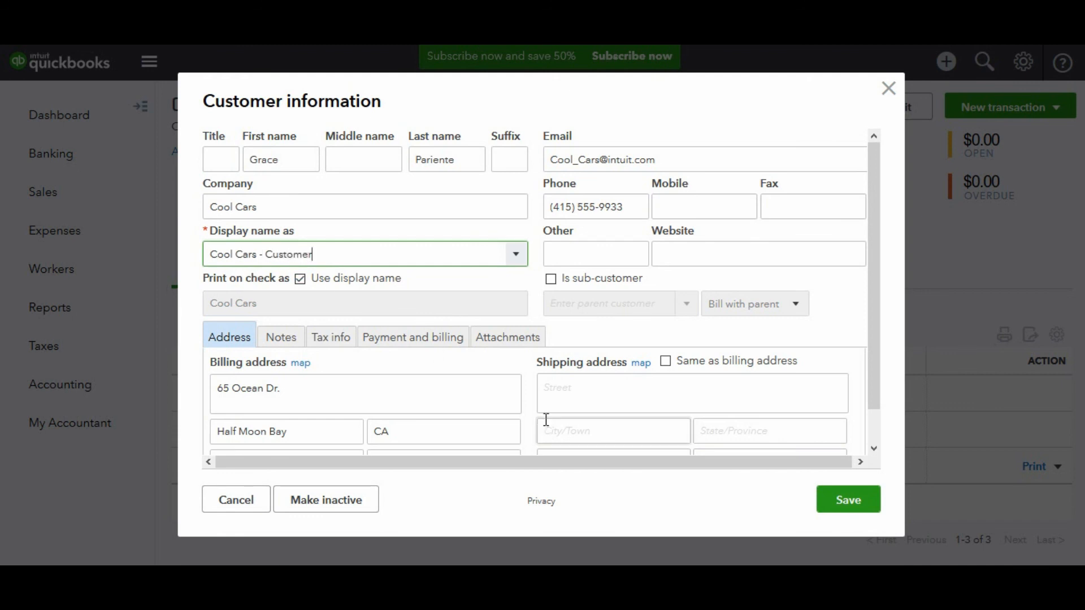
click(849, 500)
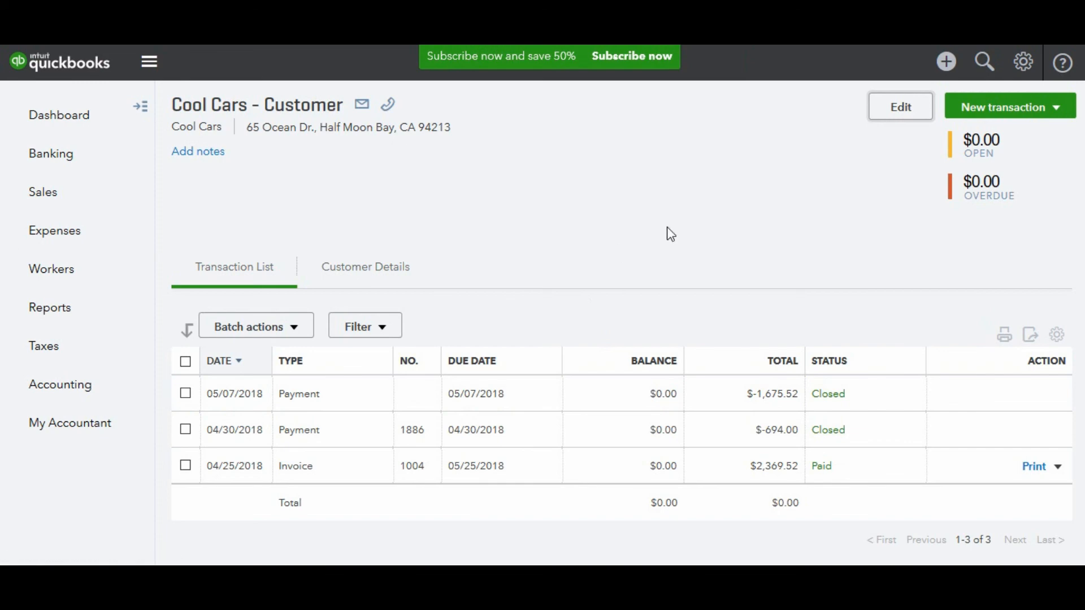
Go to Settings > All Lists > Terms and show the Net 12 row's actions.
click(1025, 62)
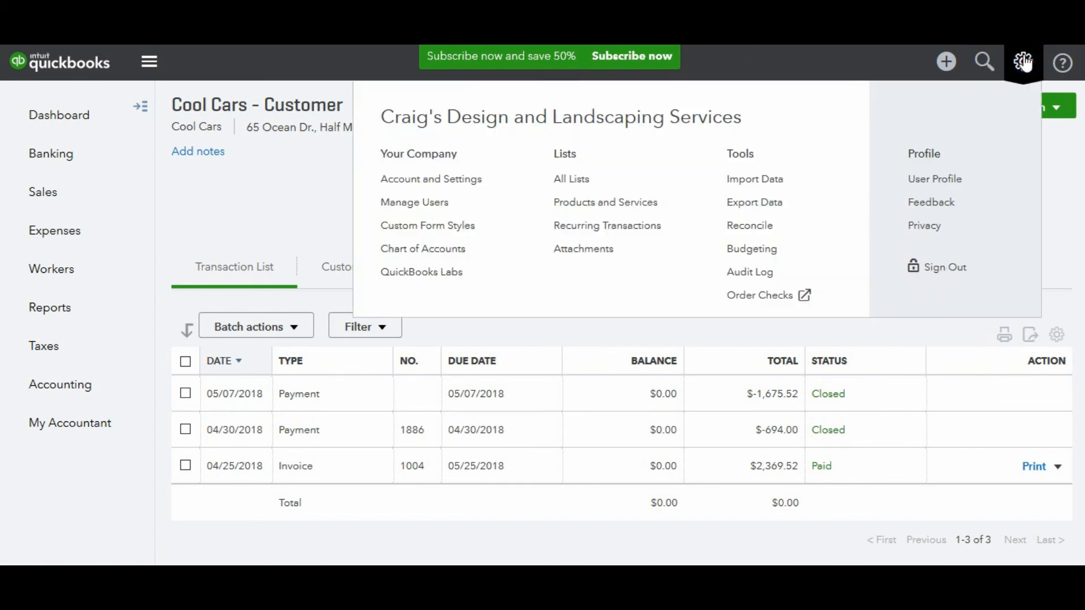
click(572, 182)
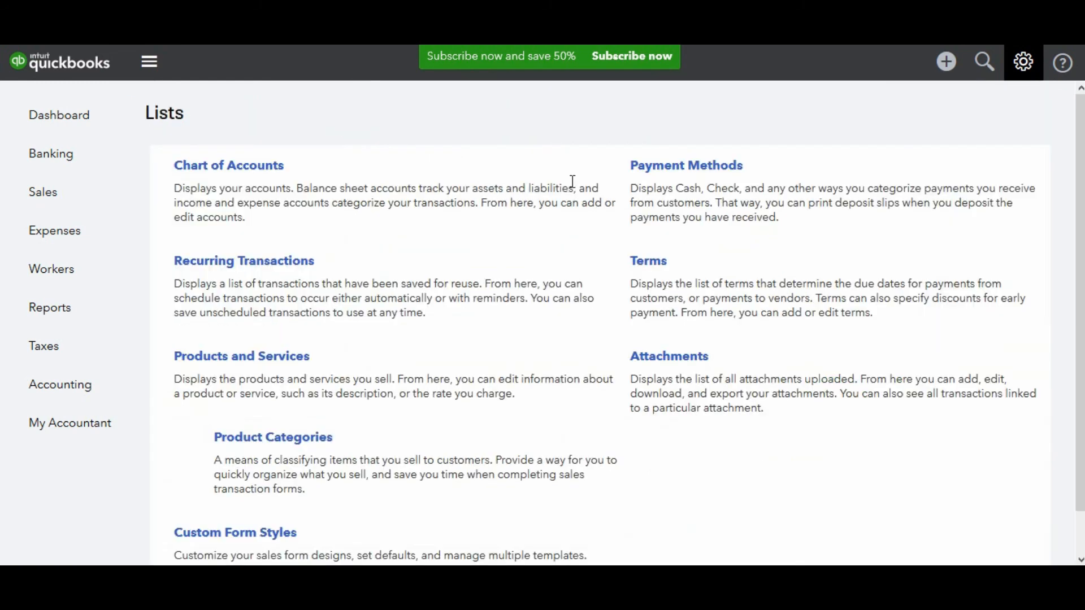
click(650, 273)
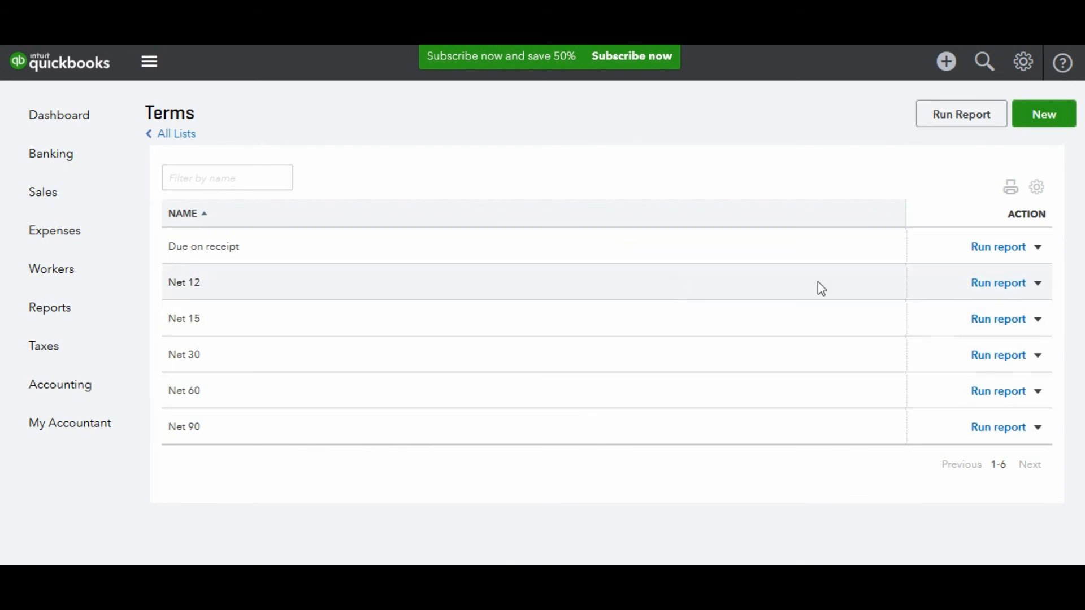
click(1041, 286)
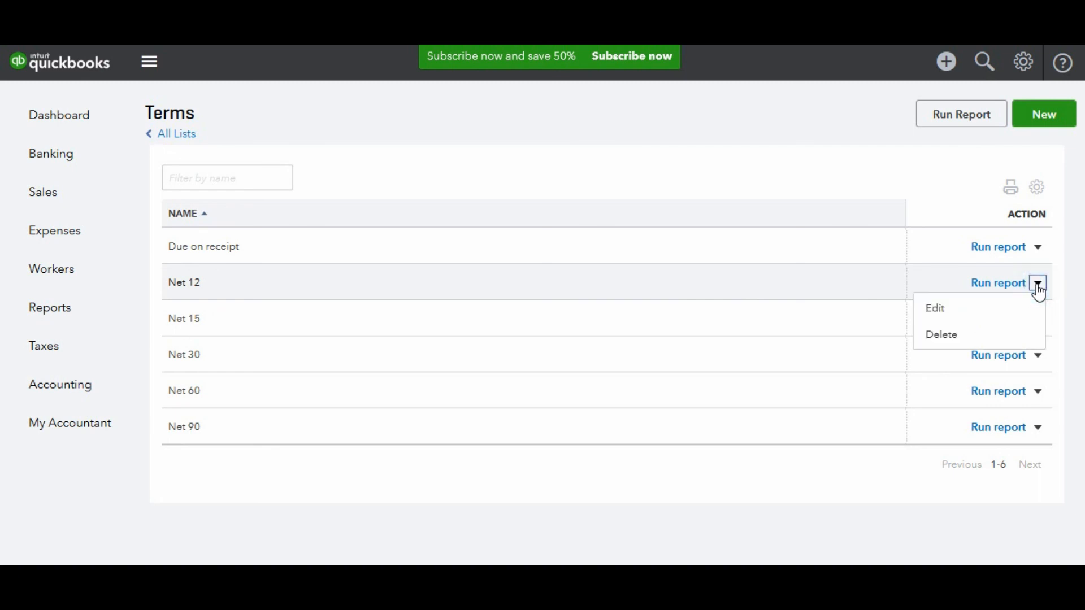
Edit the Net 12 term to the name 'Net 10' with 10 days until due, and save.
click(941, 309)
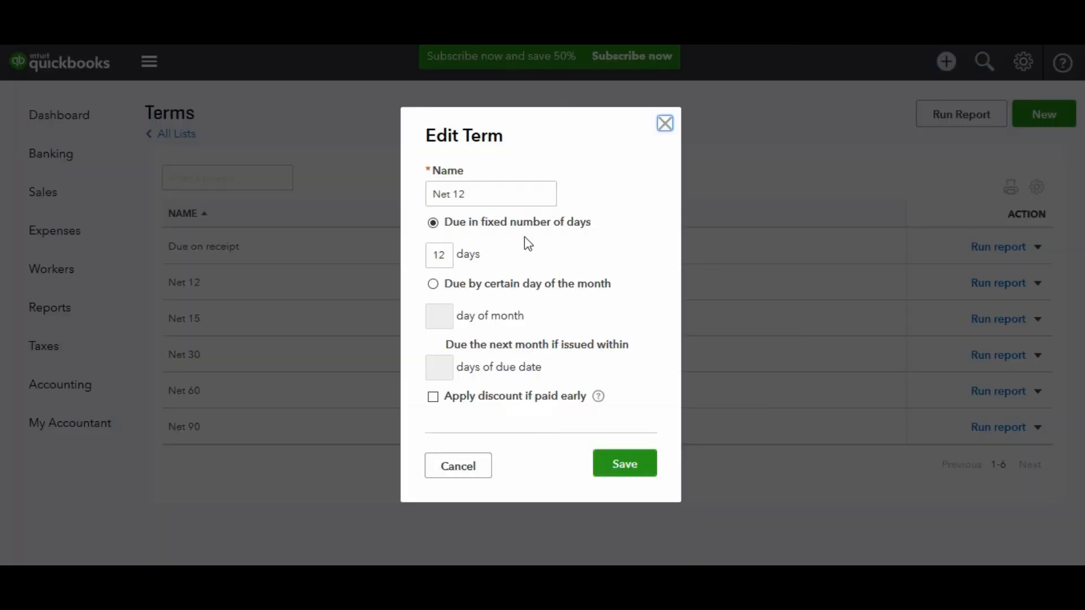
click(473, 194)
triple_click(475, 194)
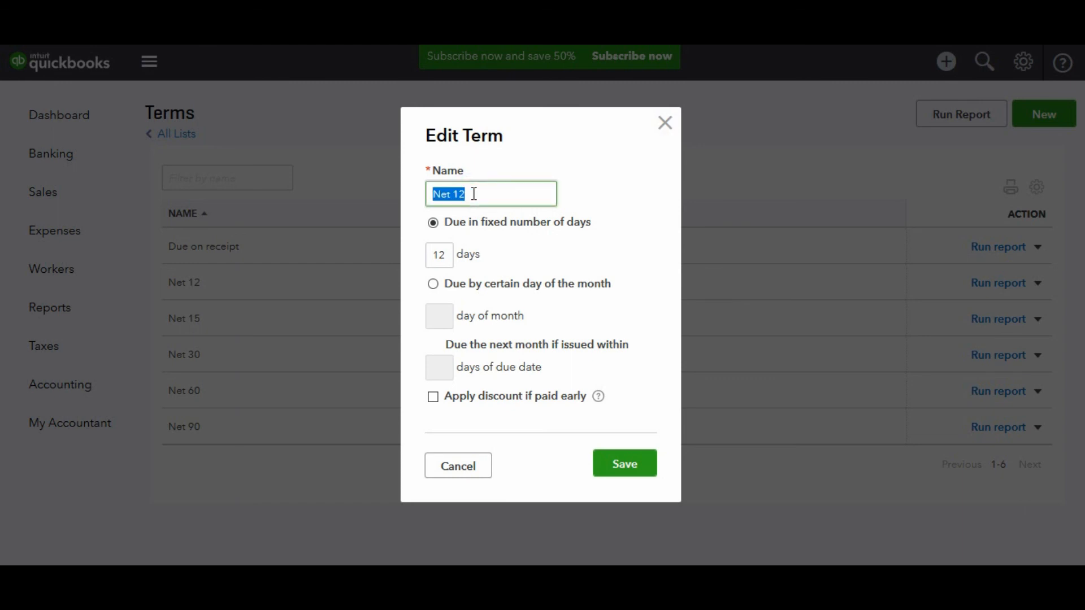
click(475, 194)
key(BackSpace)
text(0)
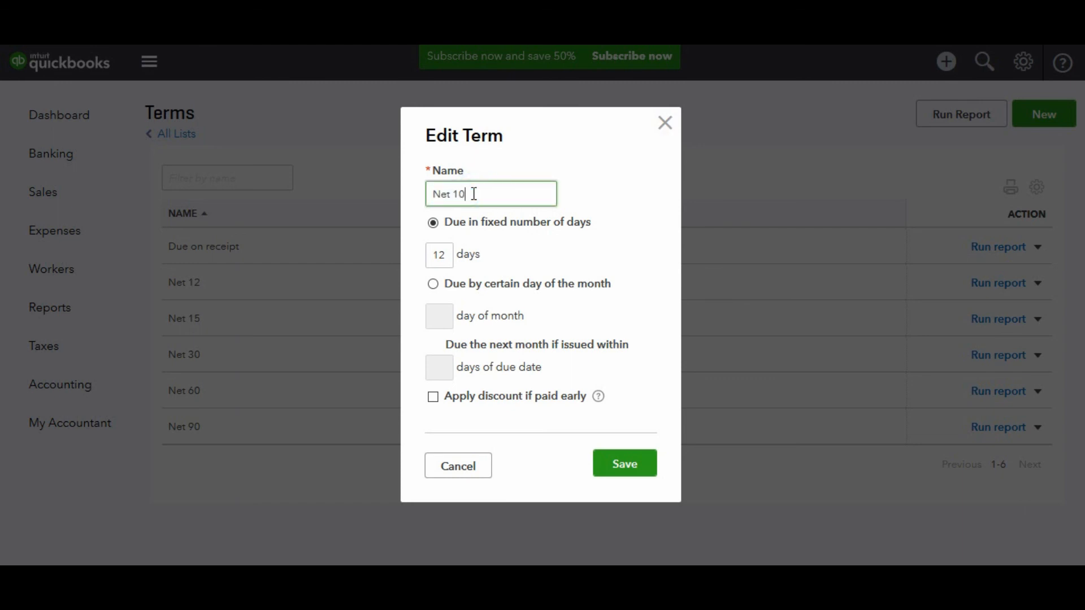
click(449, 257)
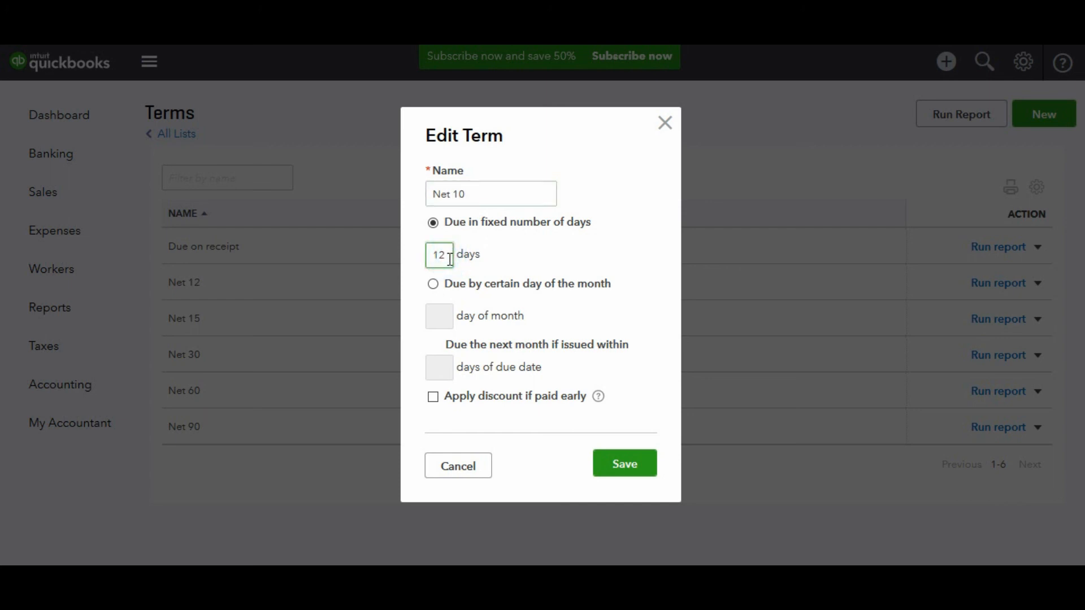
key(BackSpace)
text(0)
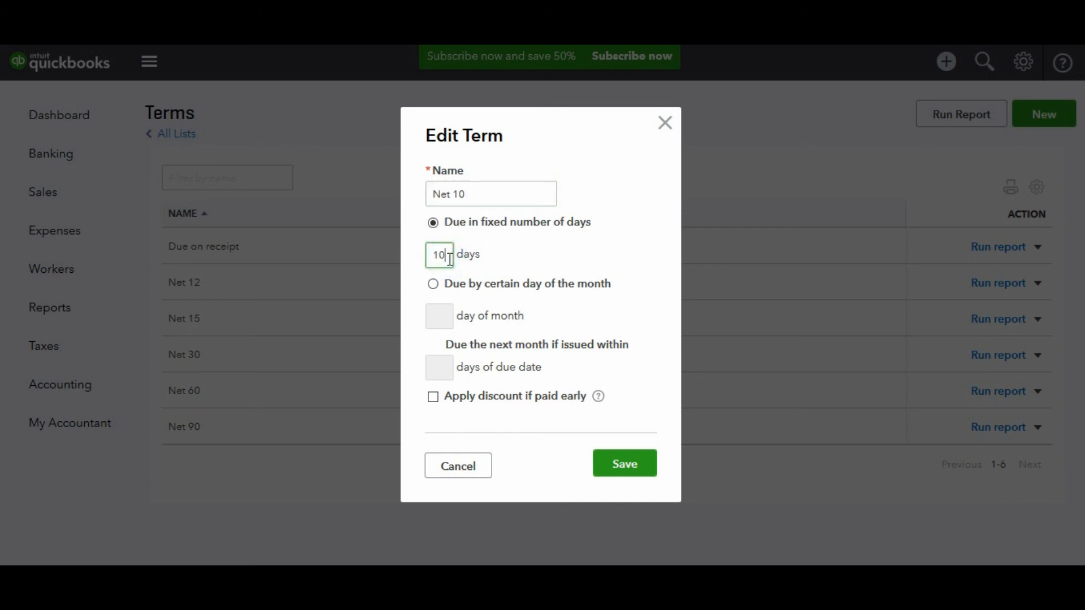
click(620, 467)
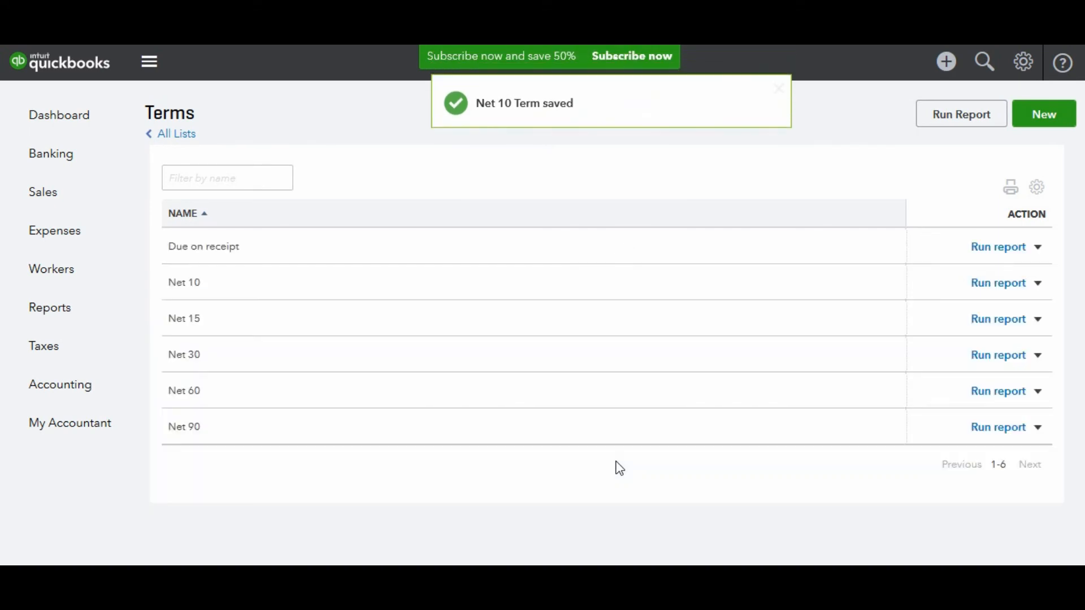